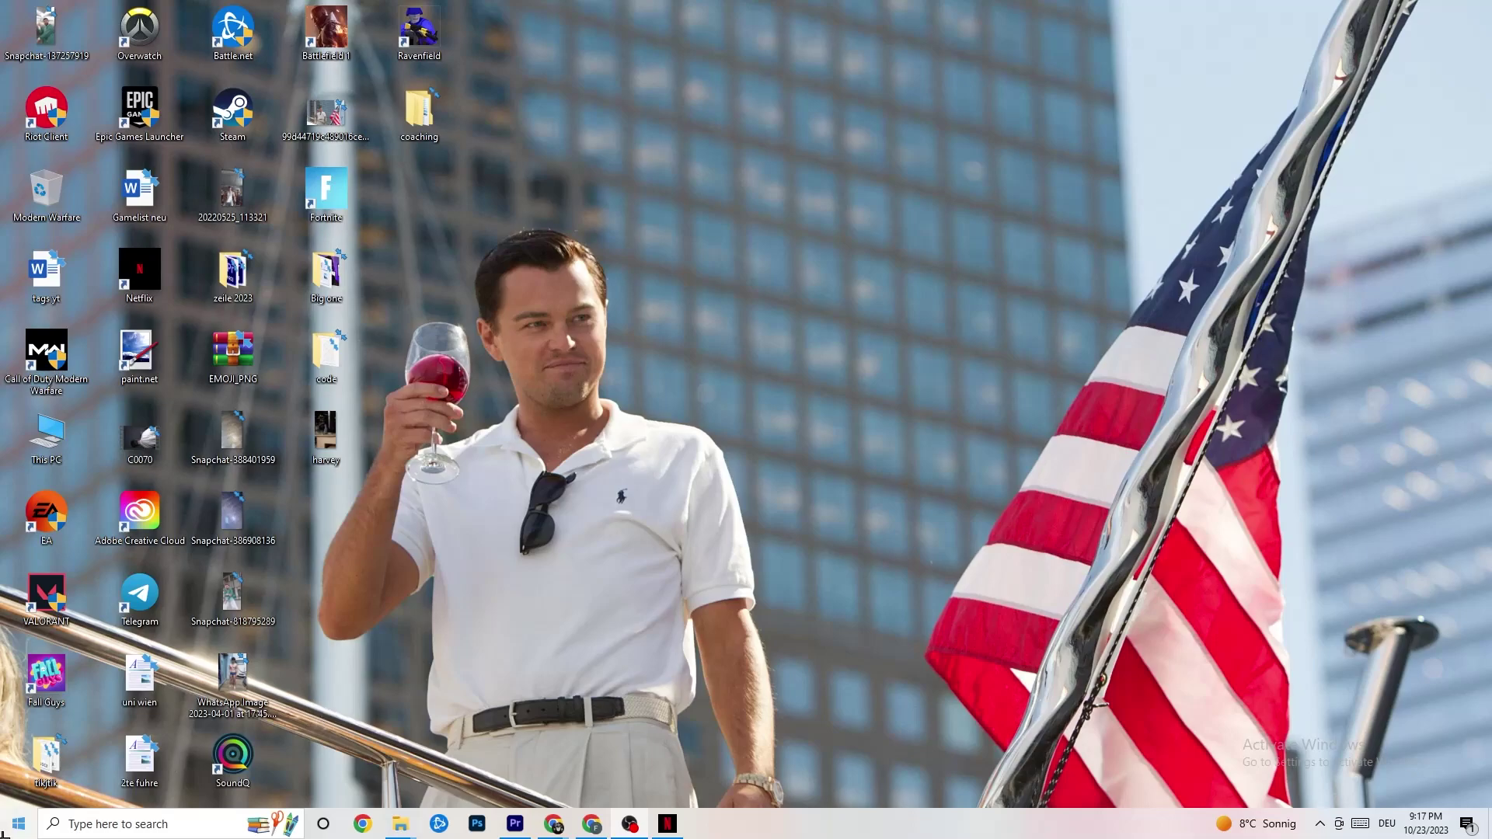
Open the Windows Settings app from the Start menu
click(3, 832)
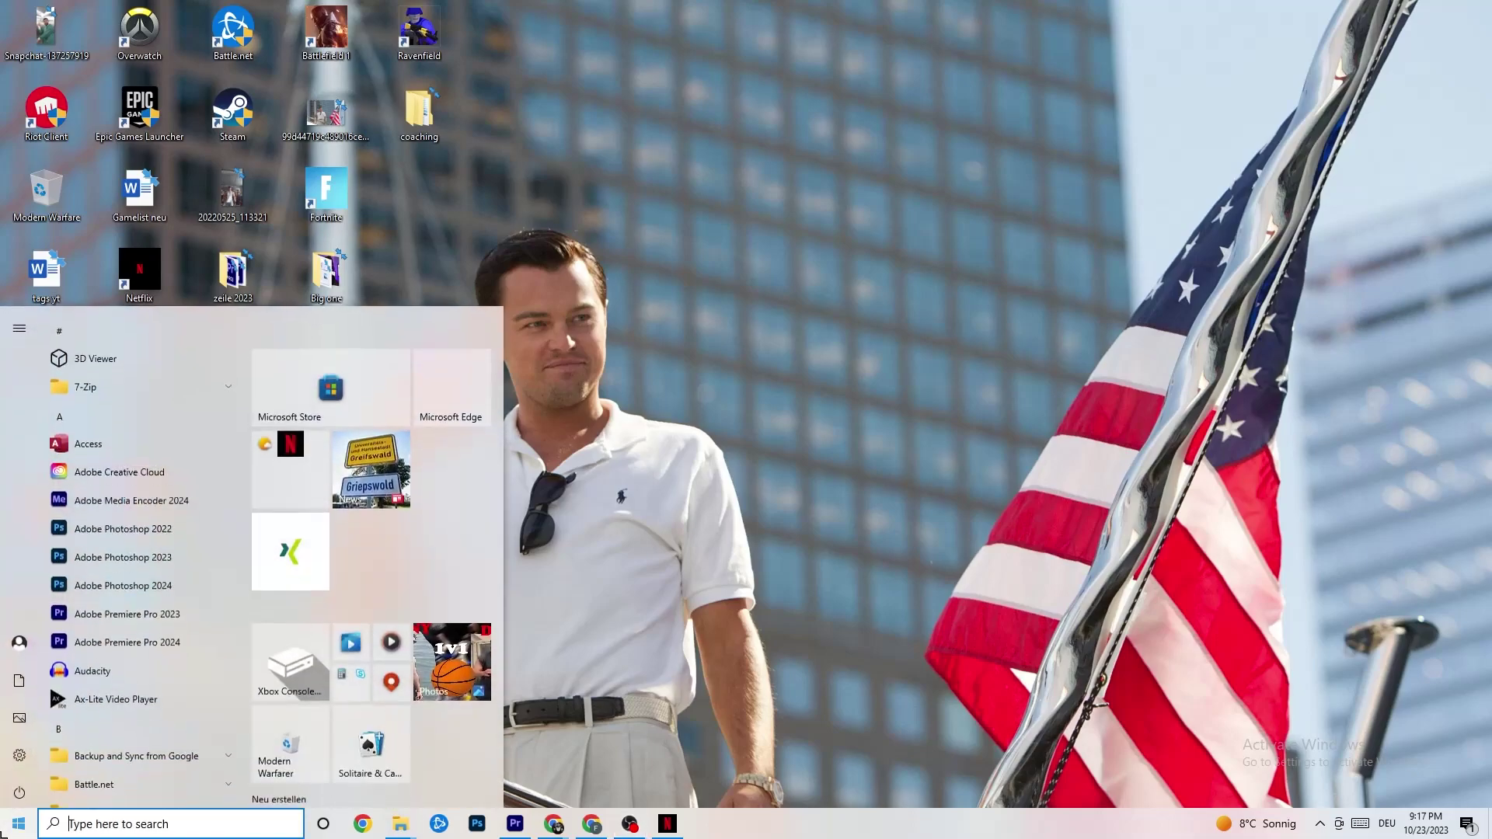
click(23, 761)
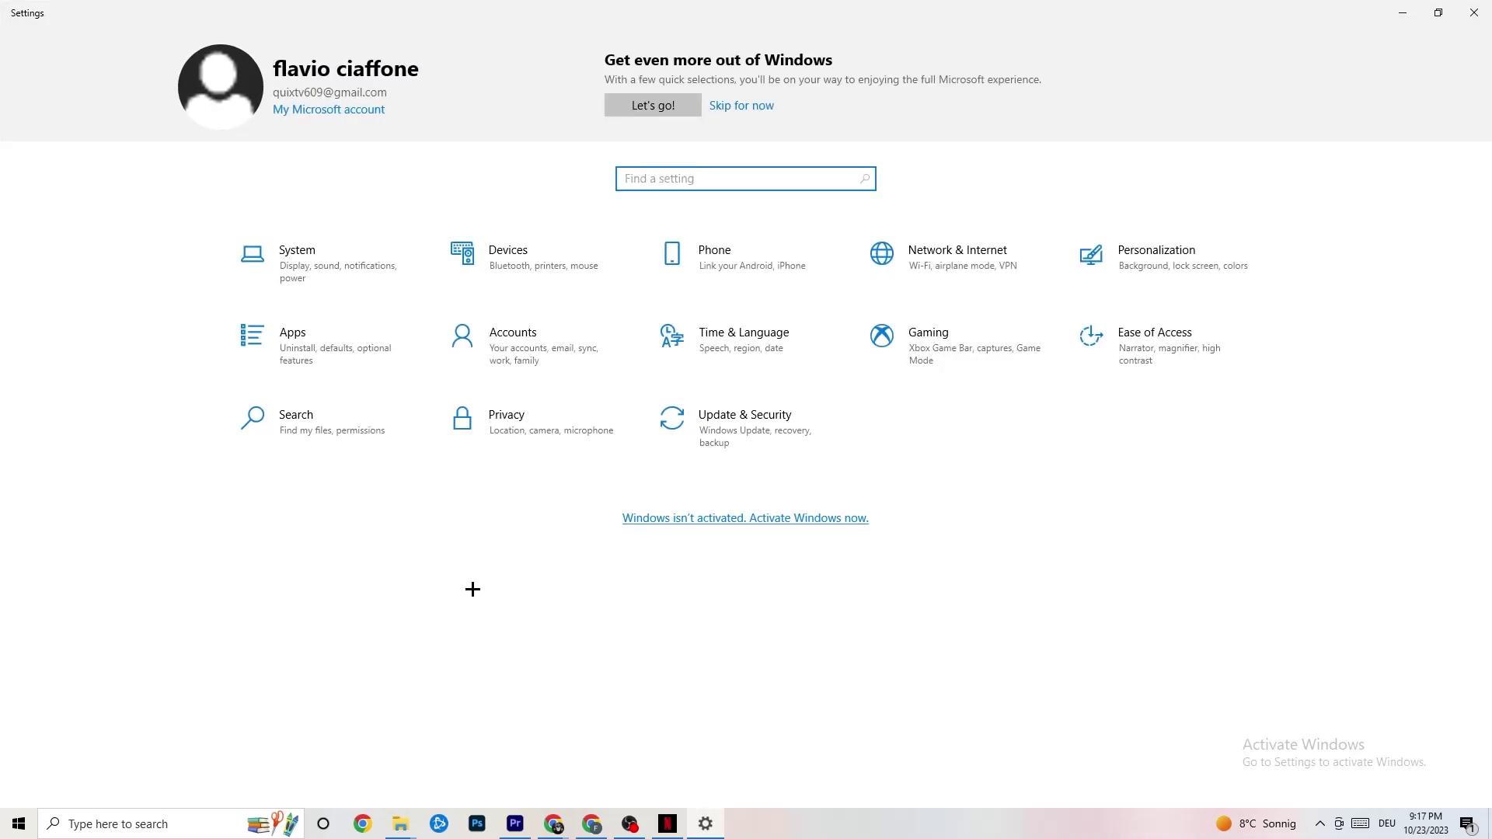
Review the Display colour profile, scale and resolution lists, keeping 100% and 1920 × 1080
click(321, 270)
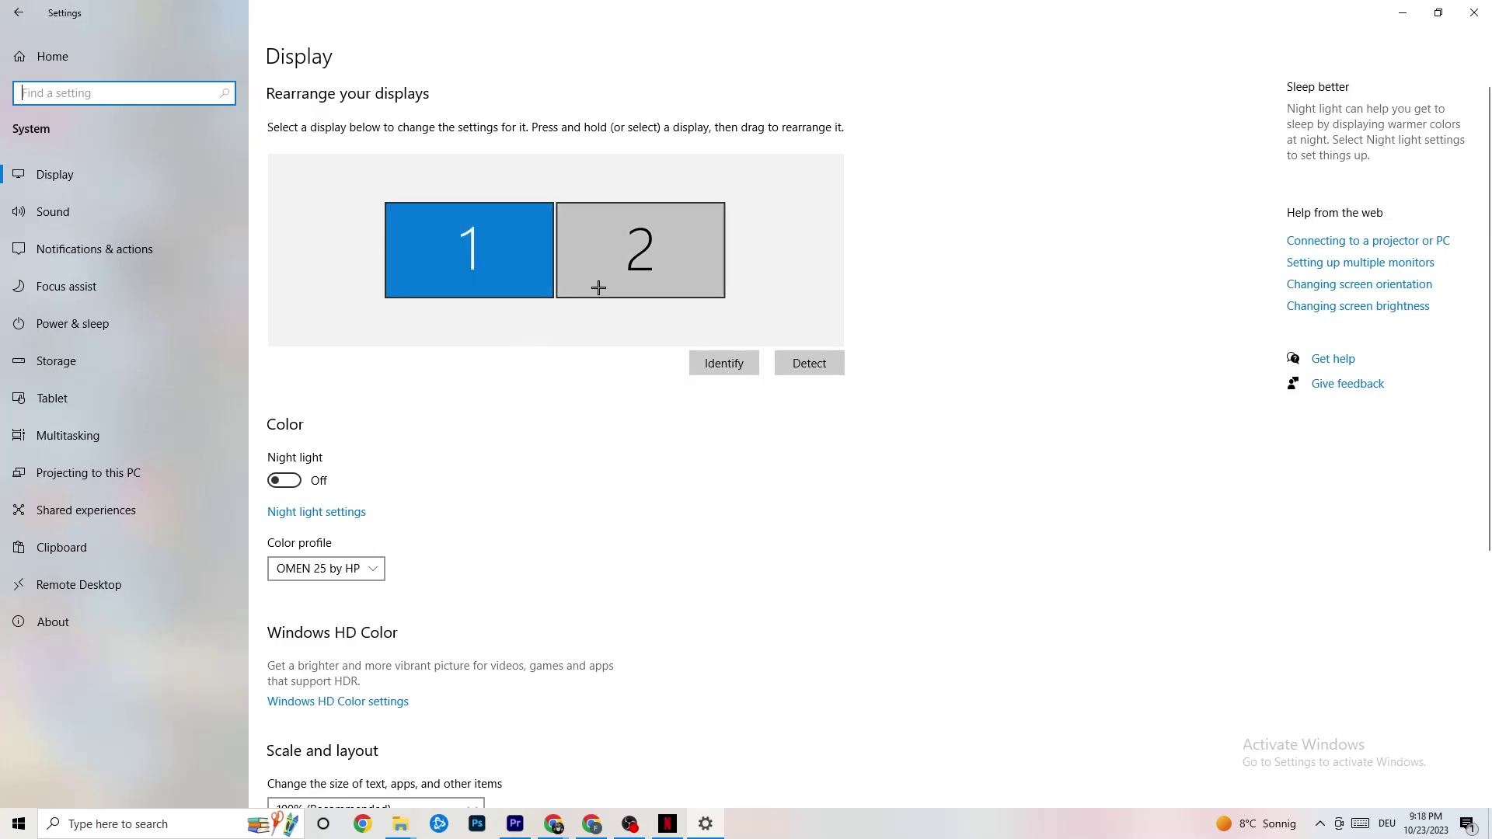
scroll(463, 326, down, 5)
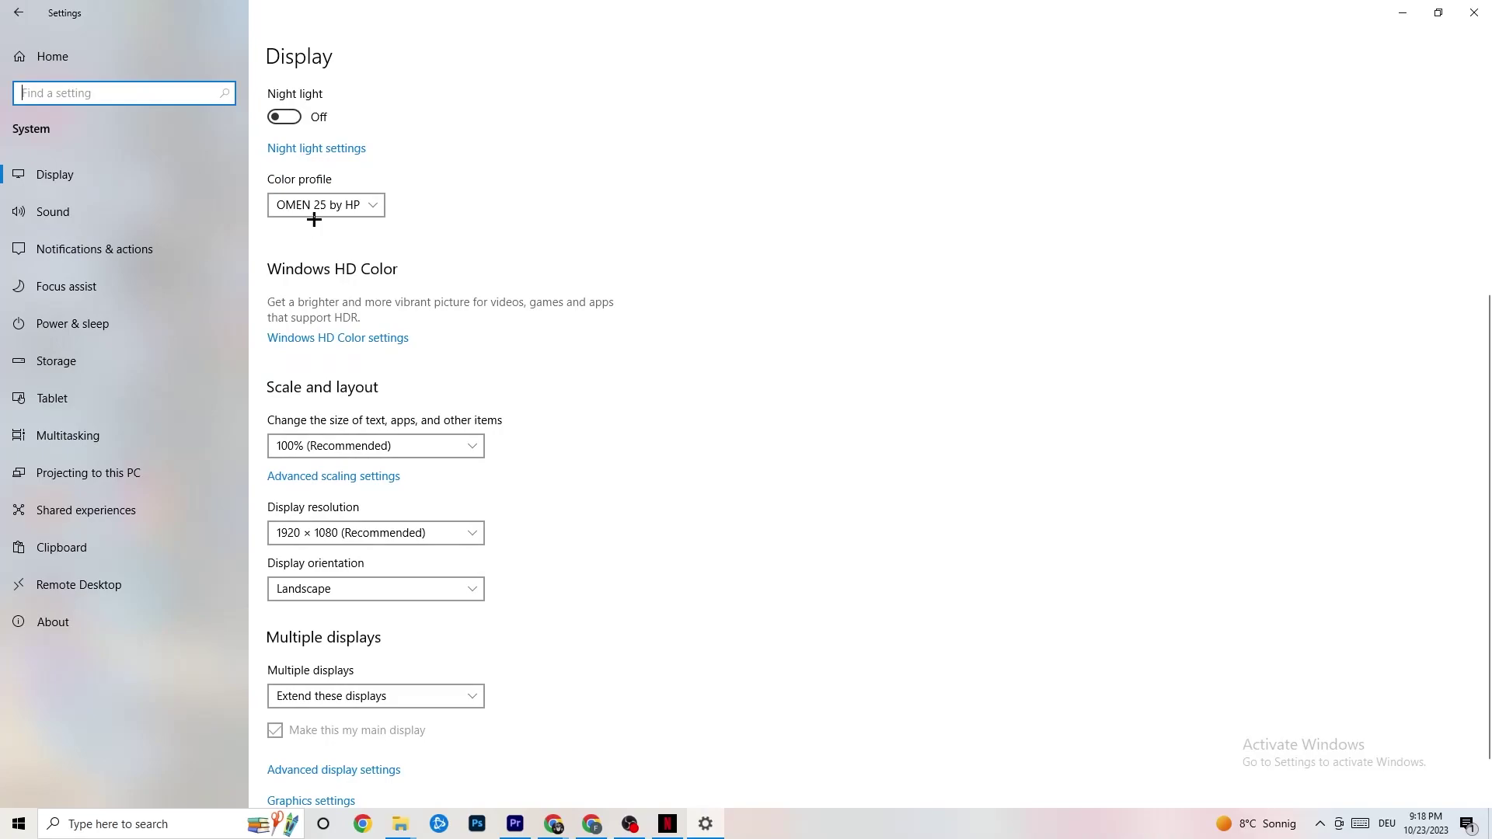
click(371, 205)
click(374, 199)
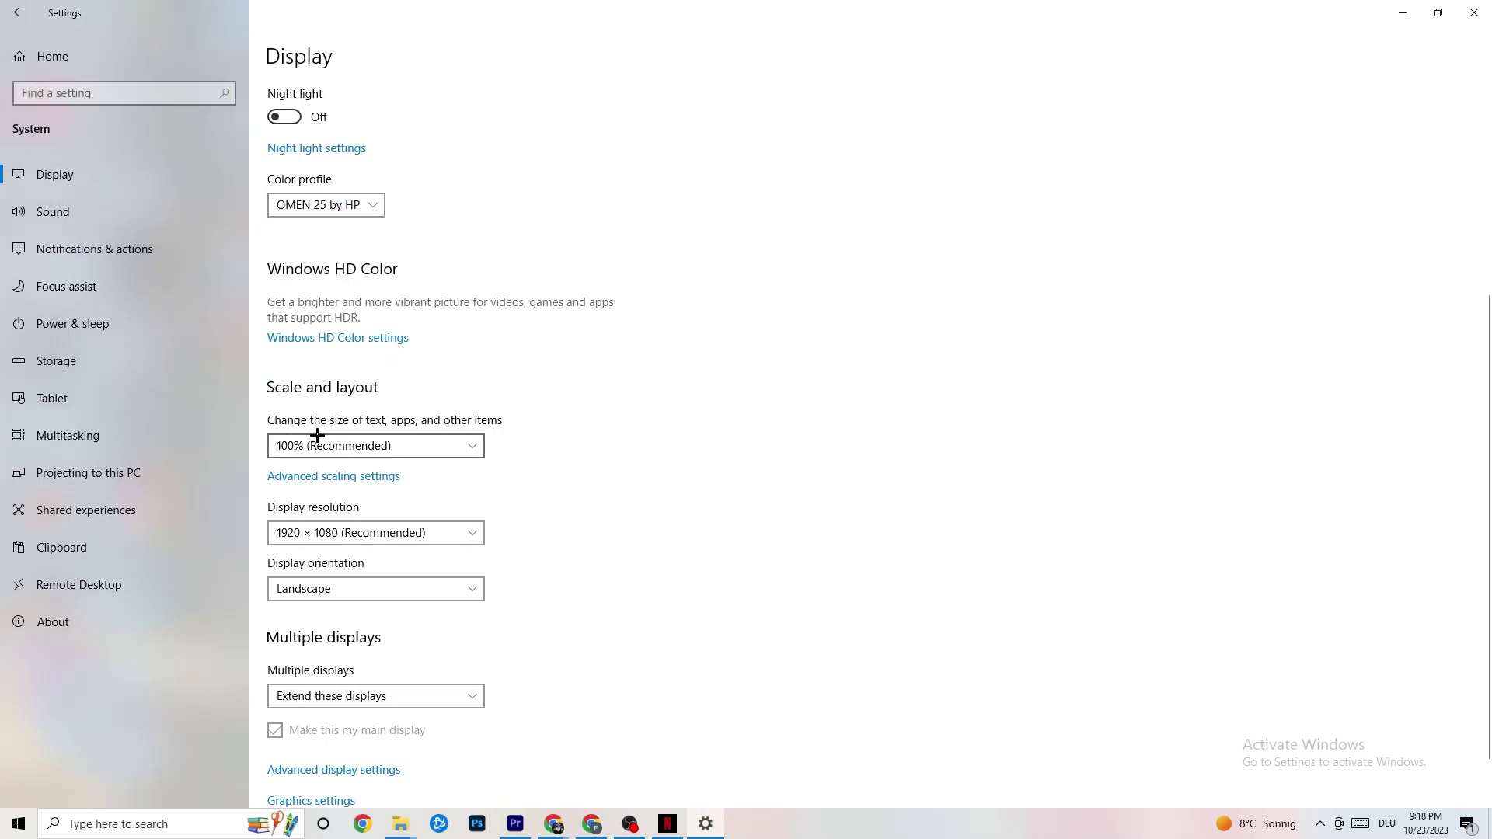
click(458, 445)
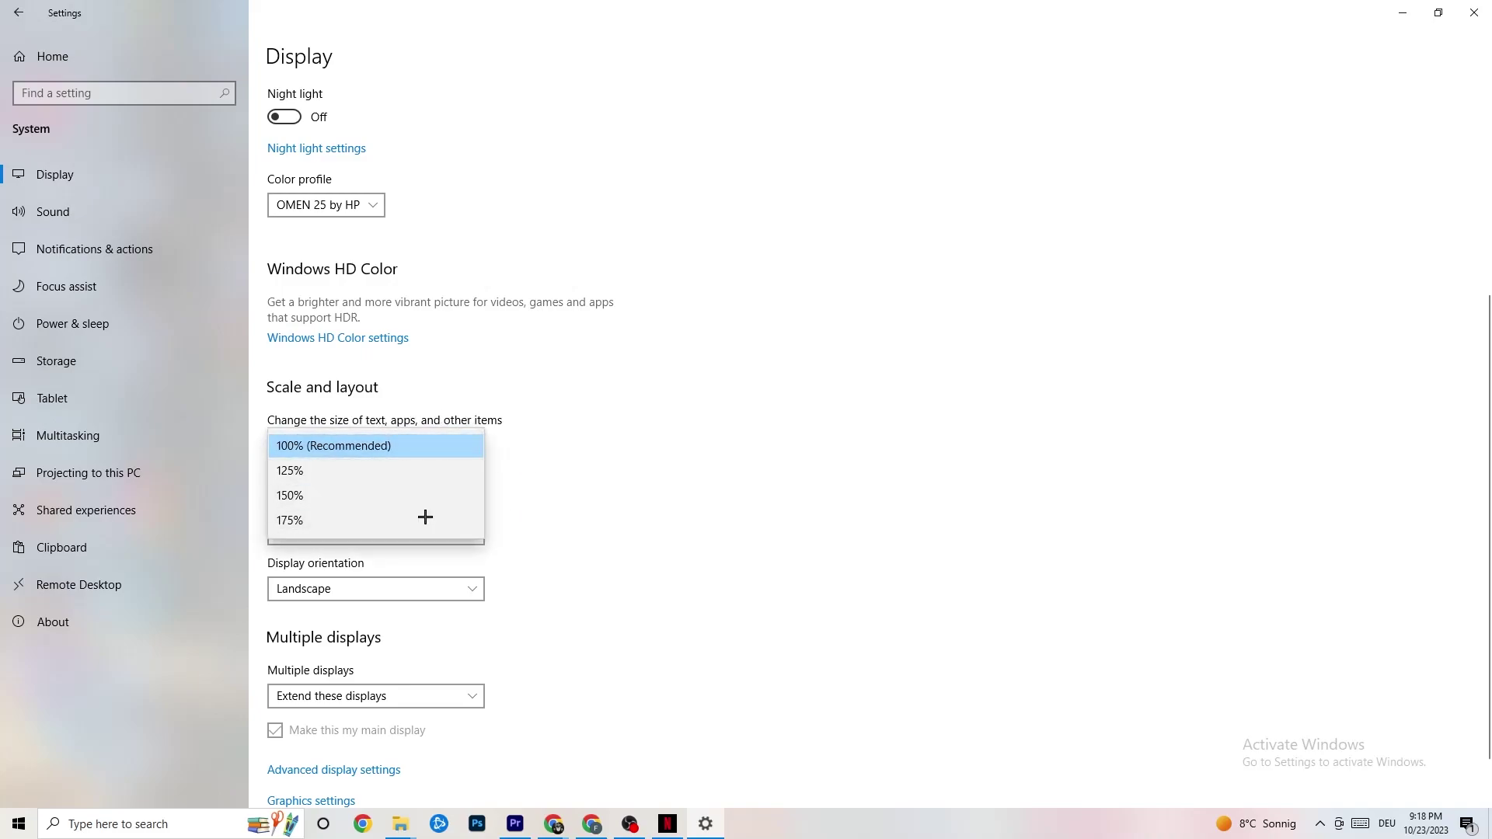
click(639, 382)
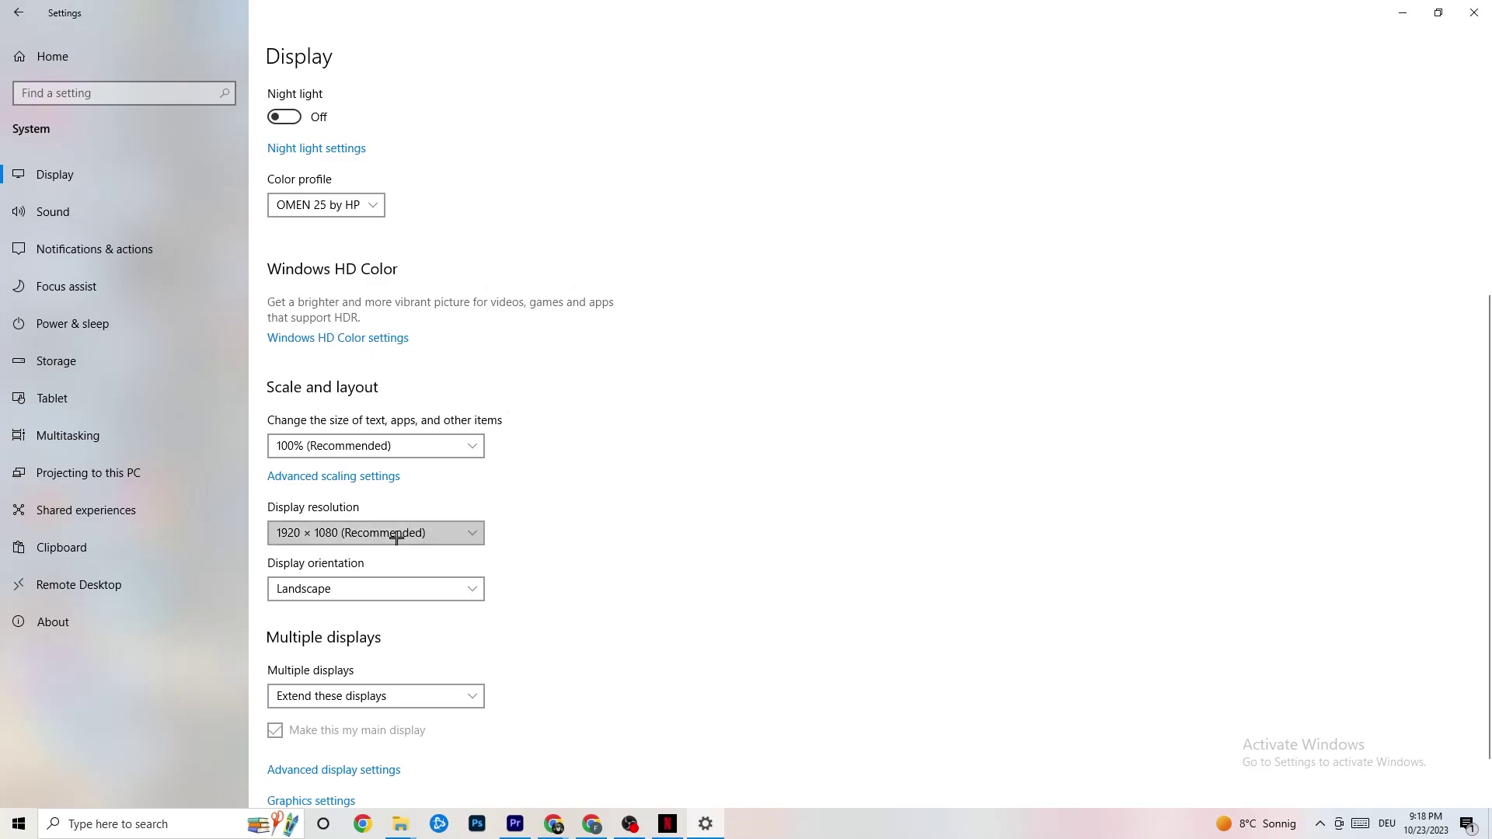
click(470, 533)
click(651, 483)
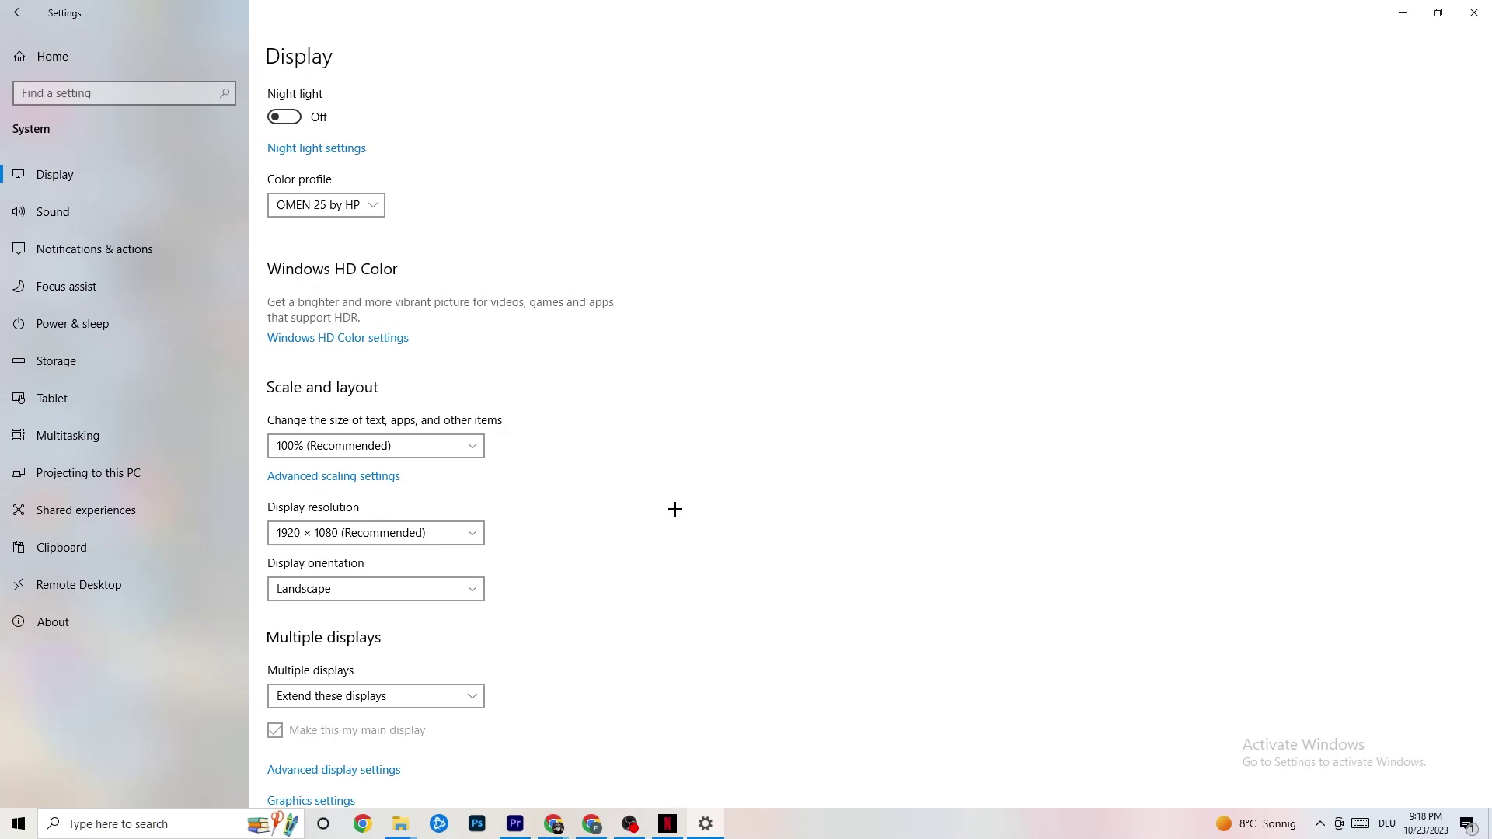
click(466, 533)
click(616, 492)
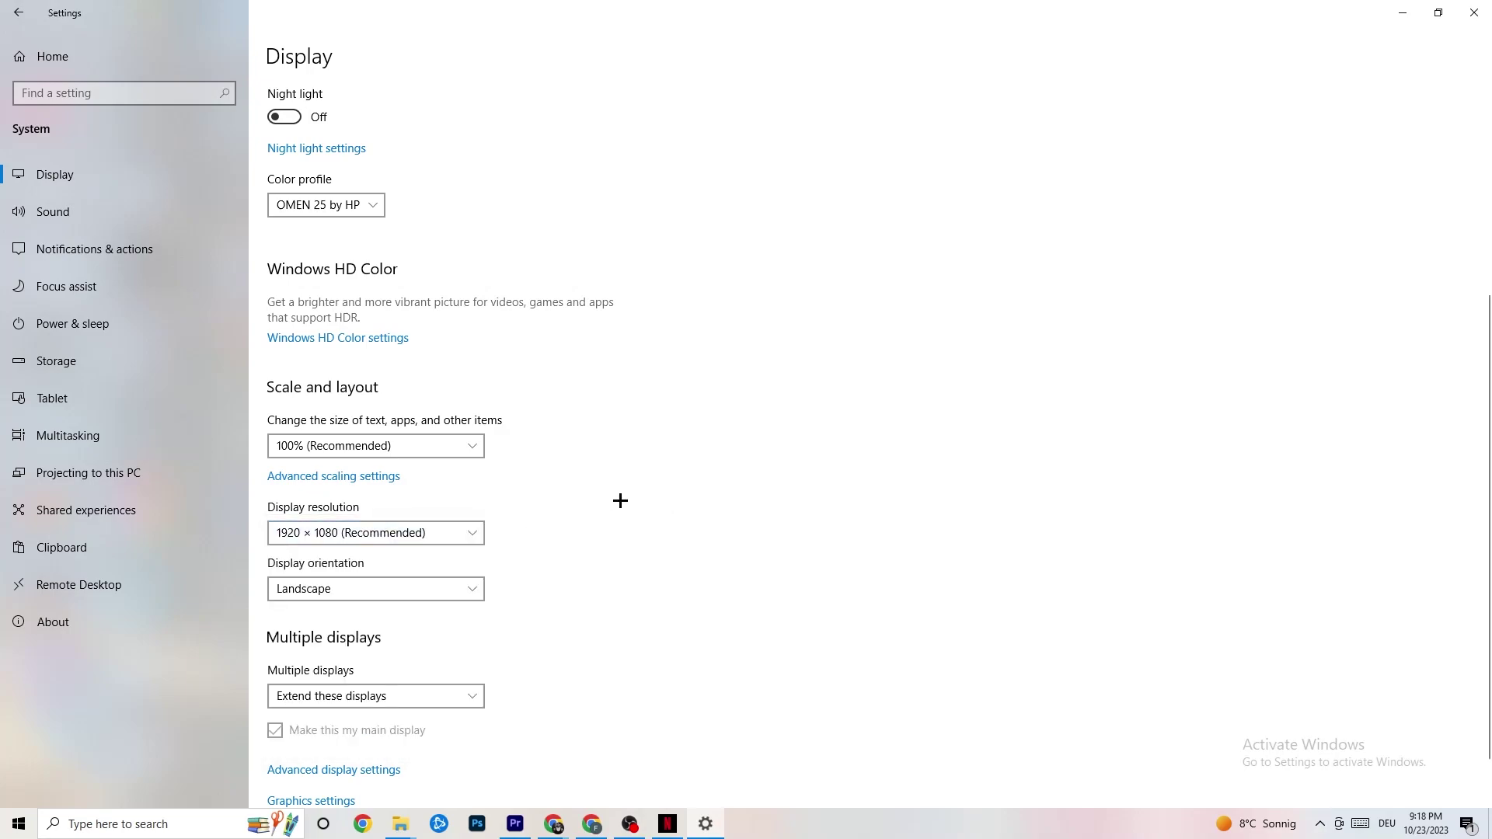
Review Storage Sense, keeping Every week and 14 days, then return to Settings home
click(97, 371)
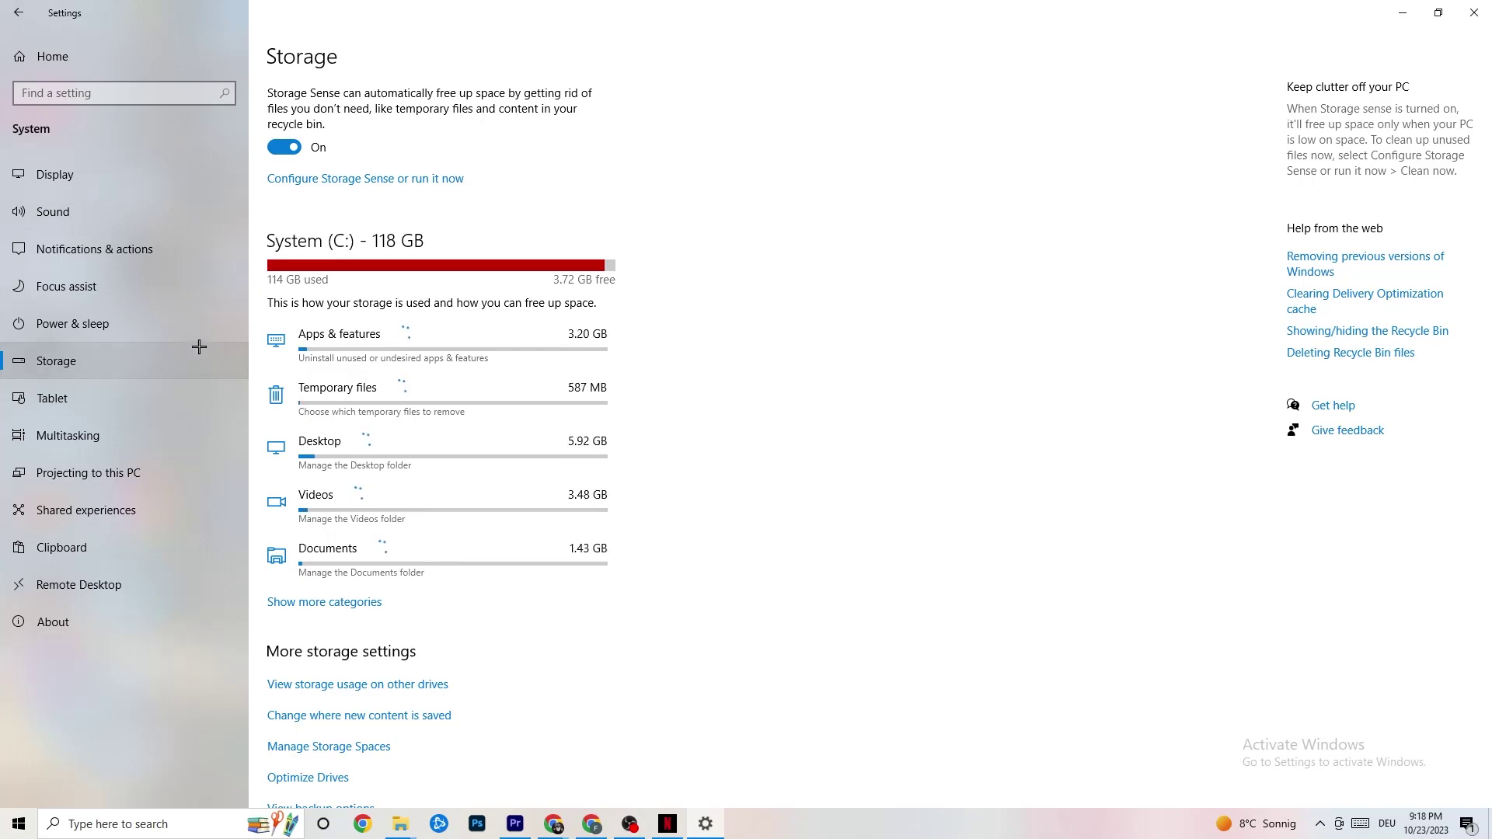
click(430, 181)
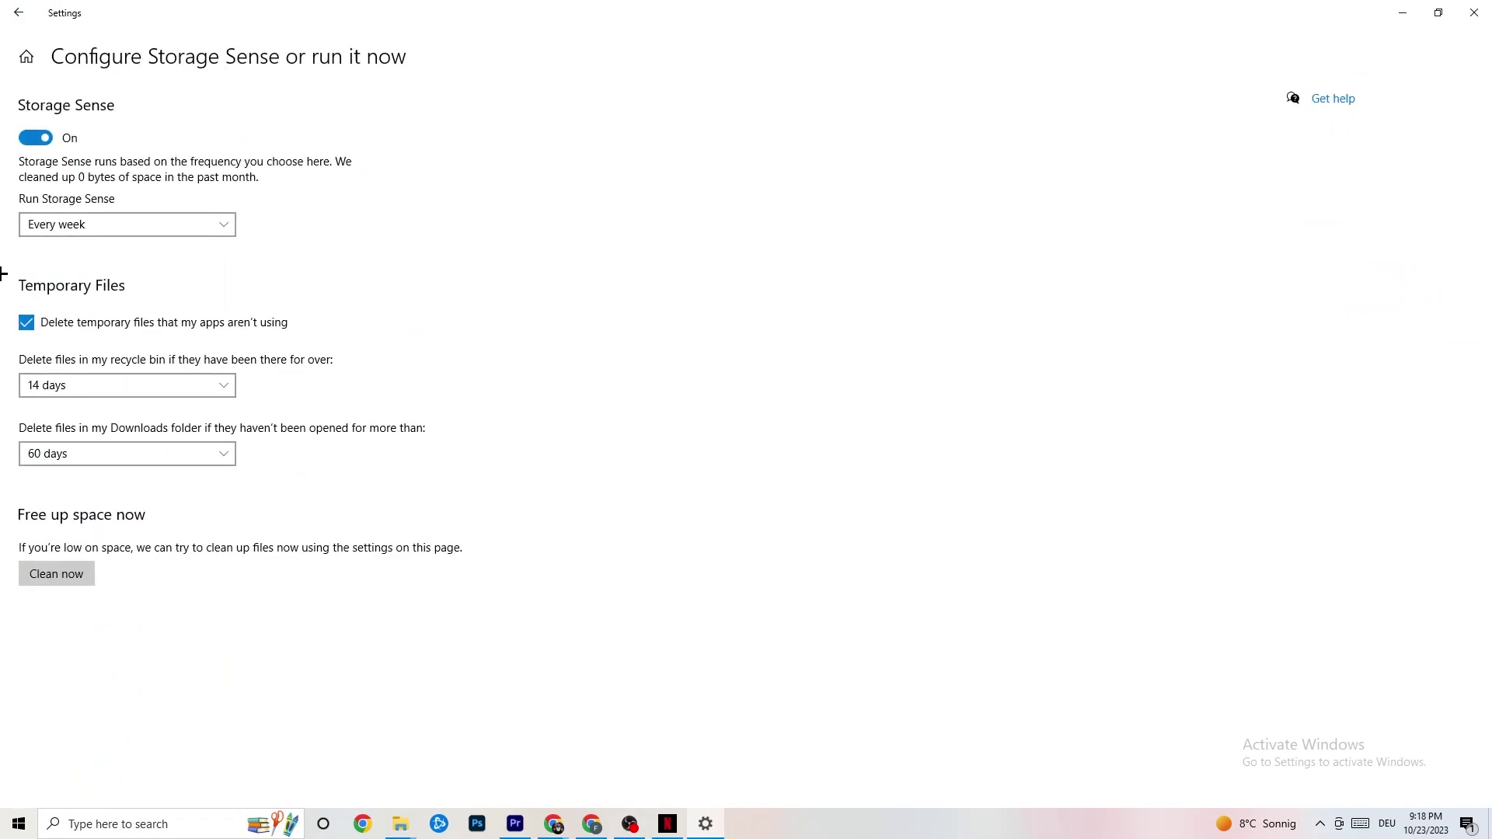
click(140, 385)
click(328, 307)
click(140, 224)
click(258, 232)
click(13, 6)
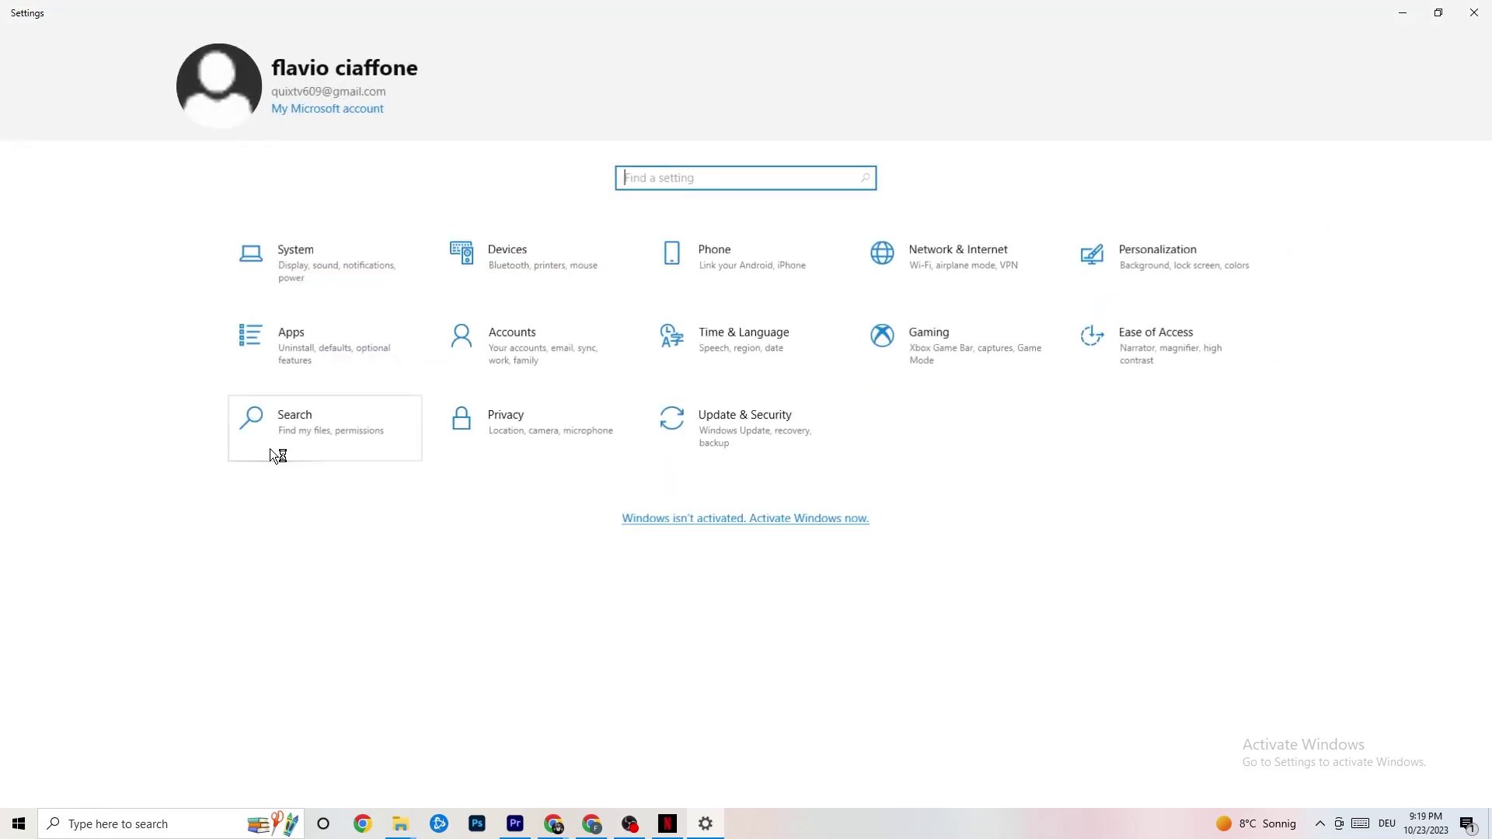
View System's Power & sleep page and its power plans, then close Power Options
click(264, 256)
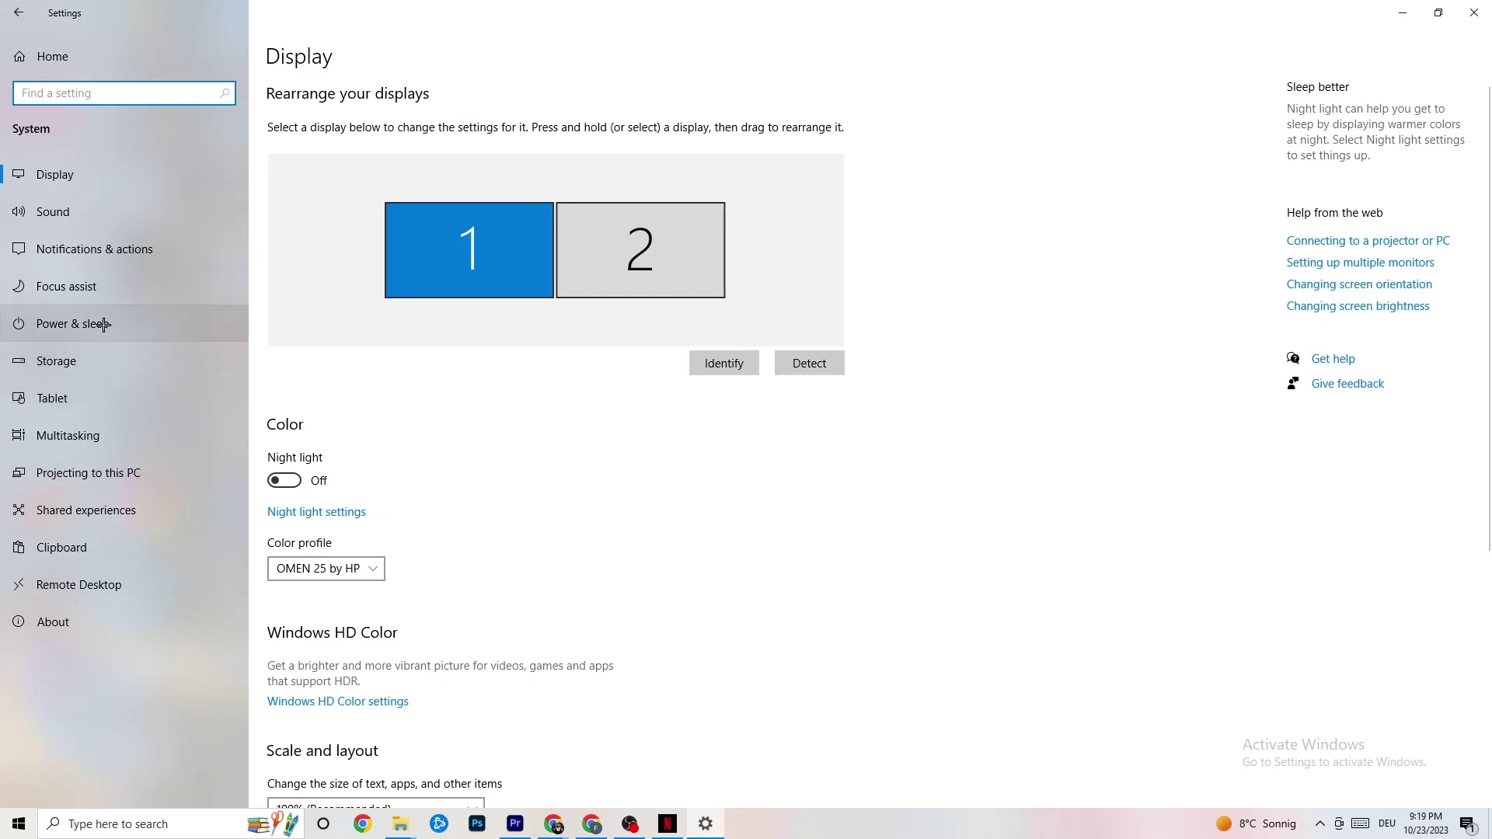
click(51, 318)
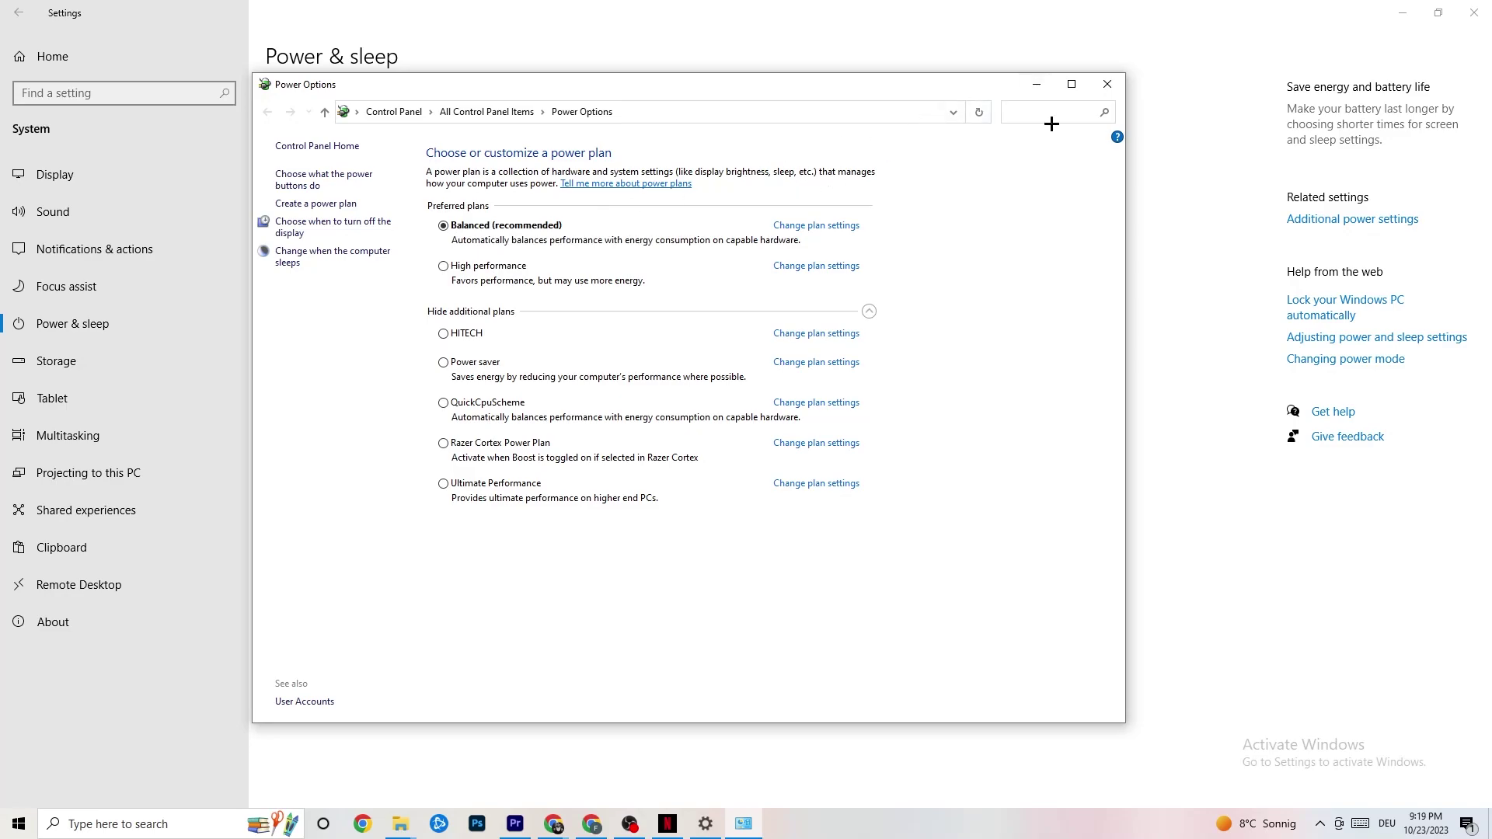
click(1110, 87)
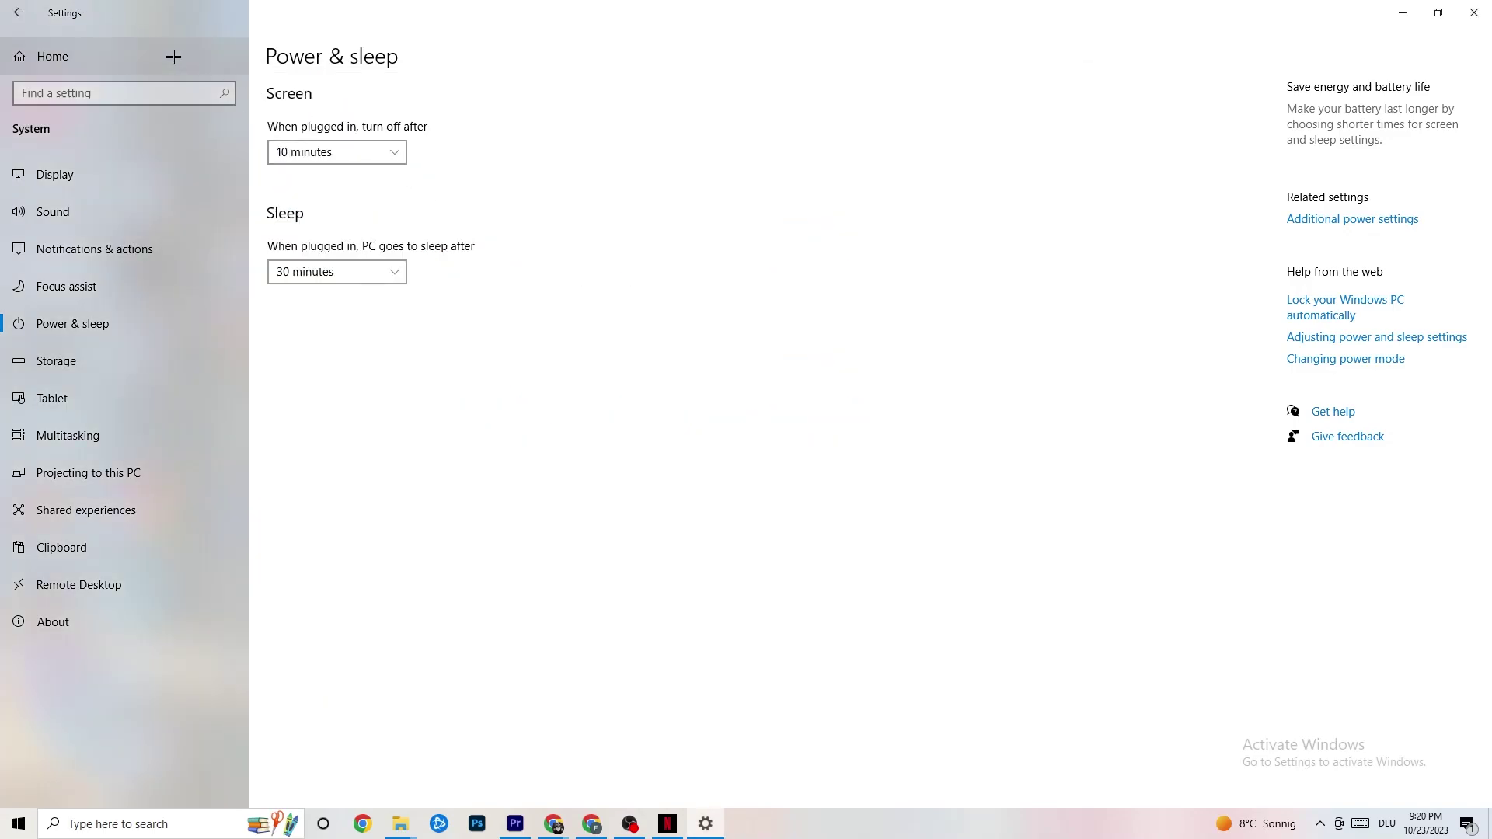
Confirm Xbox Game Bar stays Off under Gaming, then view the Captures settings
click(24, 11)
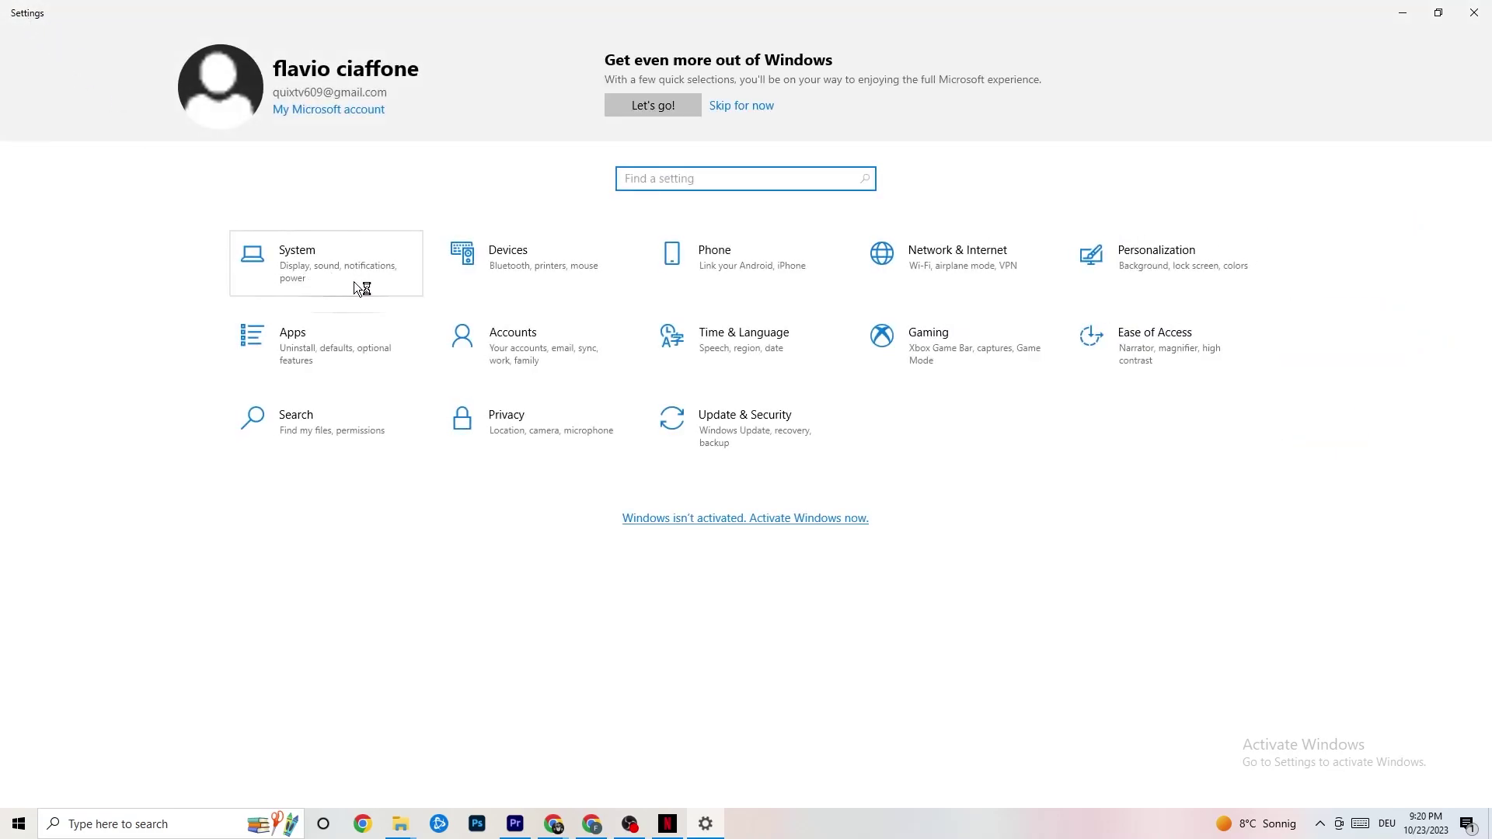
click(947, 362)
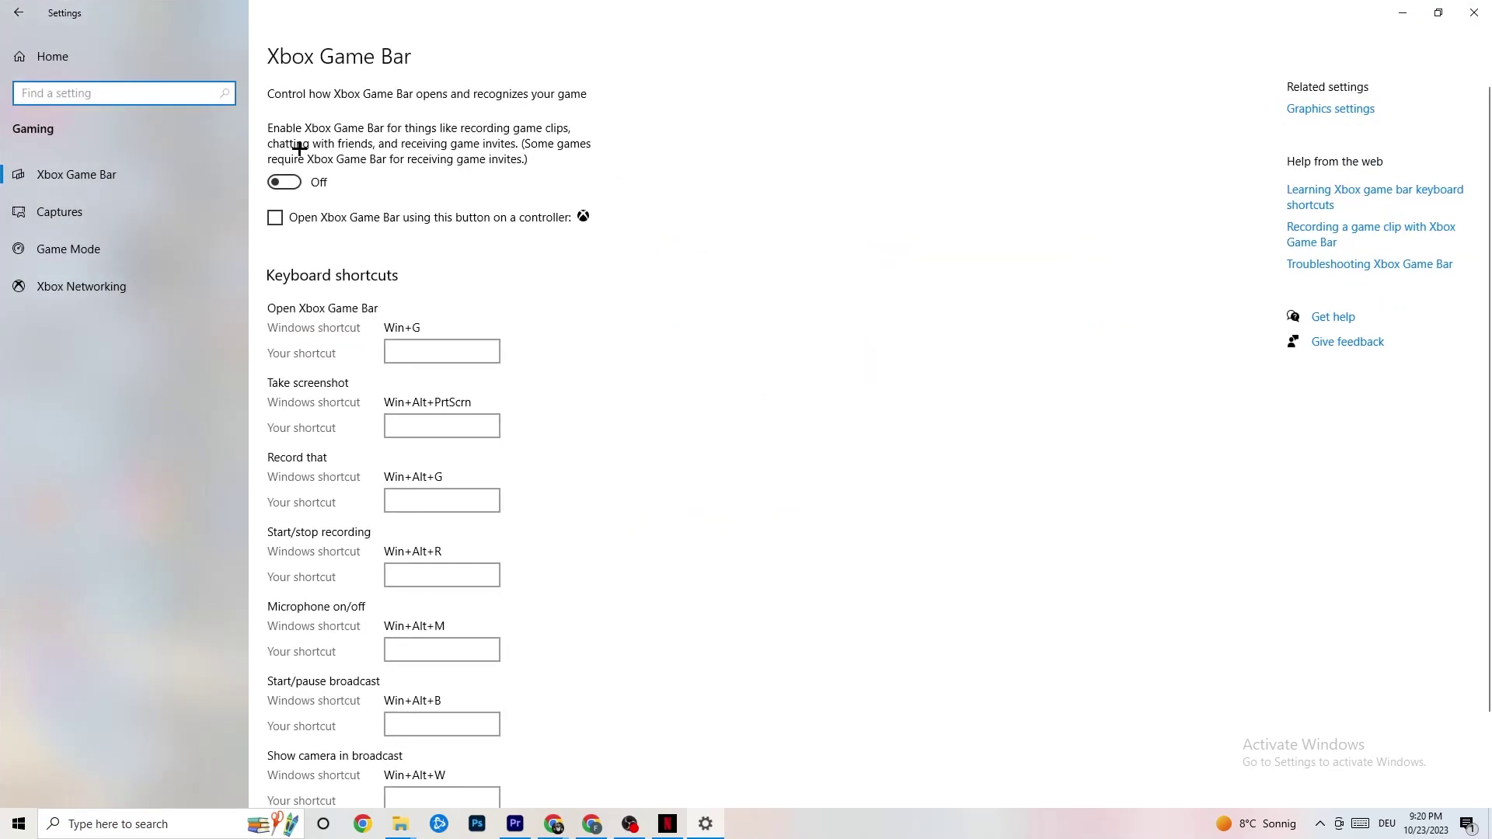
scroll(506, 295, down, 3)
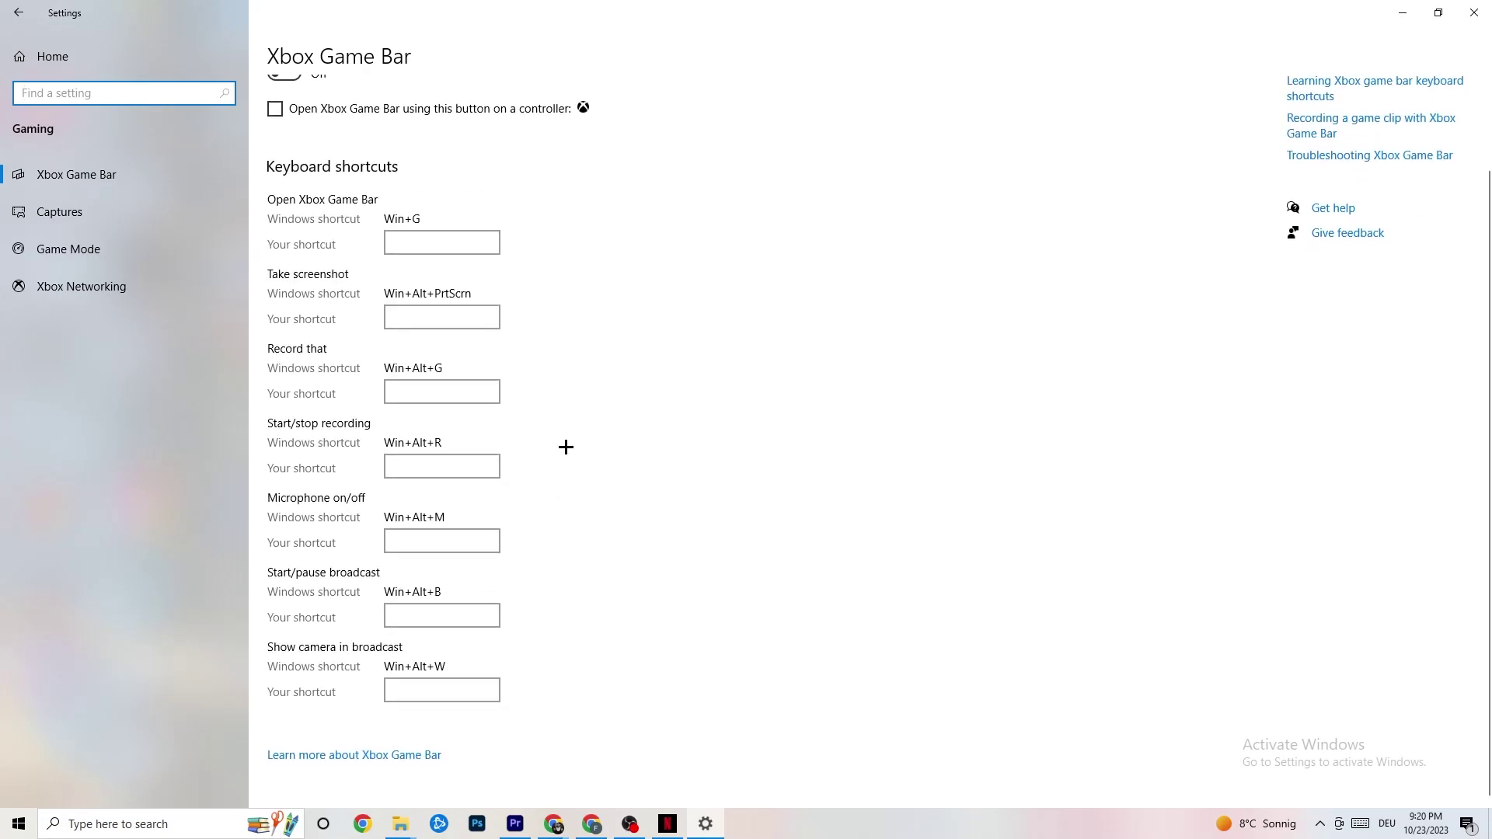
scroll(313, 255, up, 3)
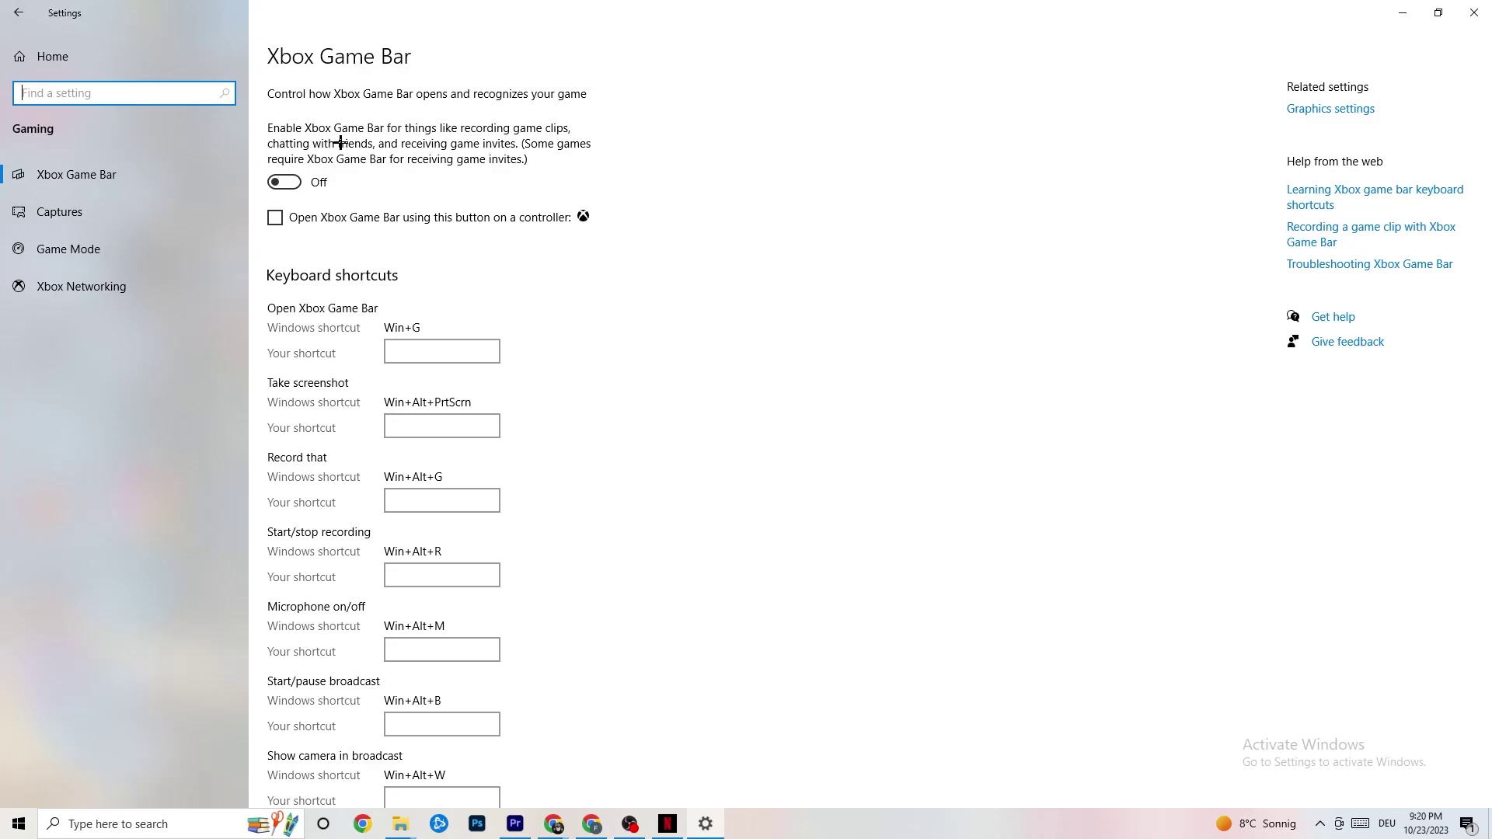
click(318, 183)
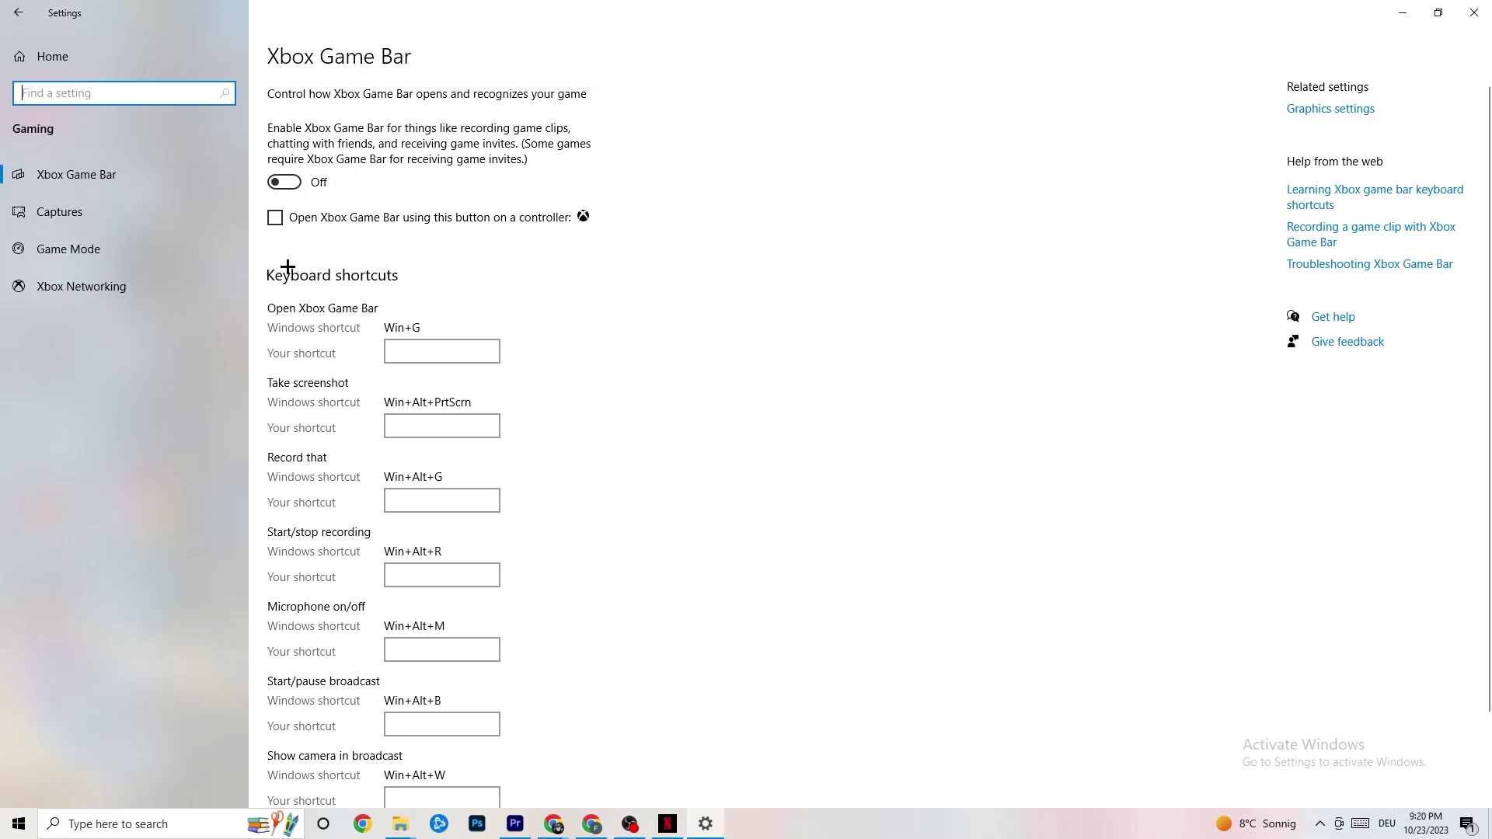
click(124, 210)
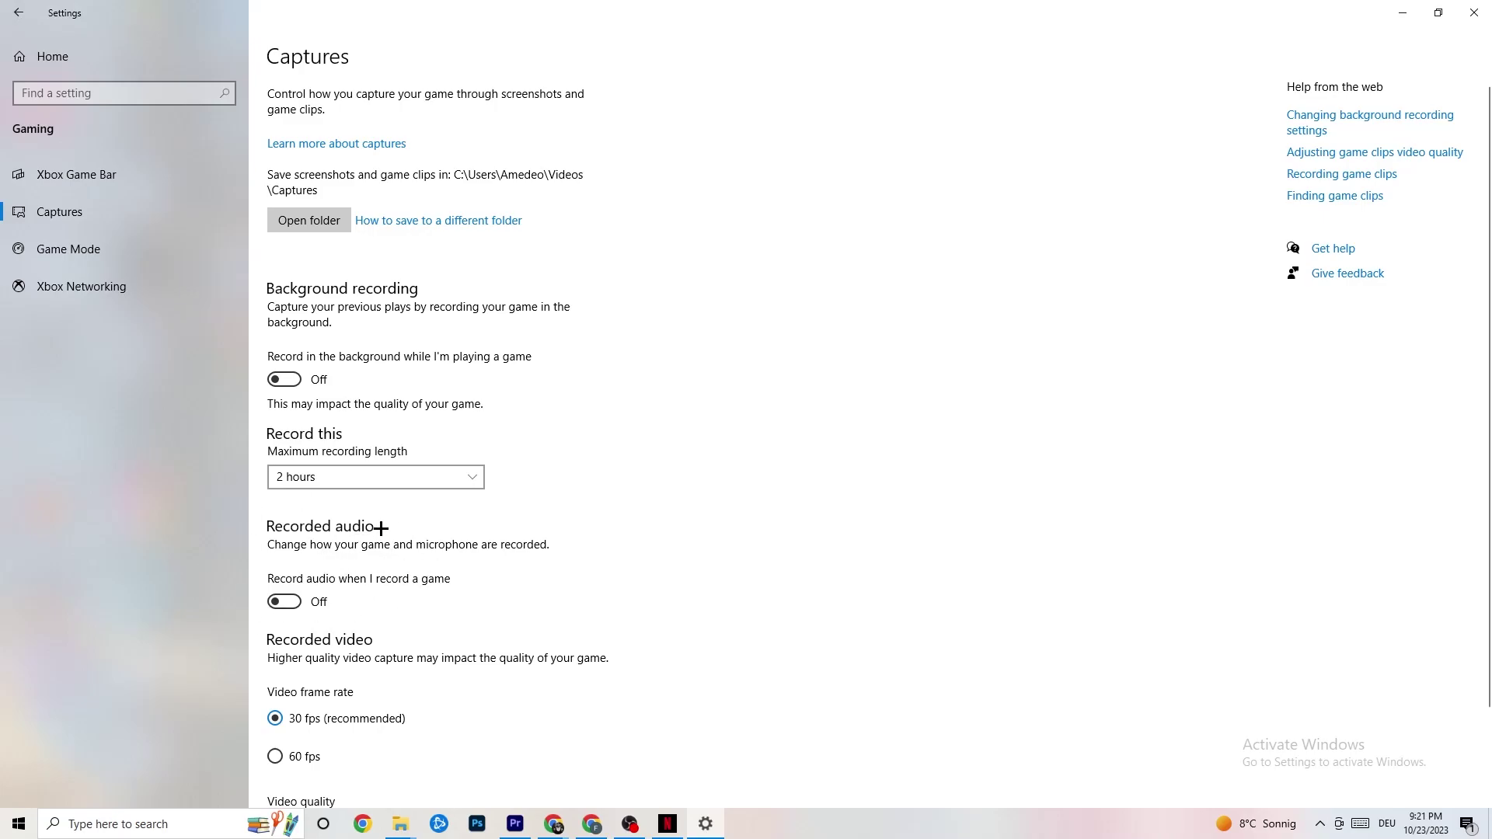
Confirm Game Mode is On, then go back to the Settings home page
scroll(406, 557, down, 3)
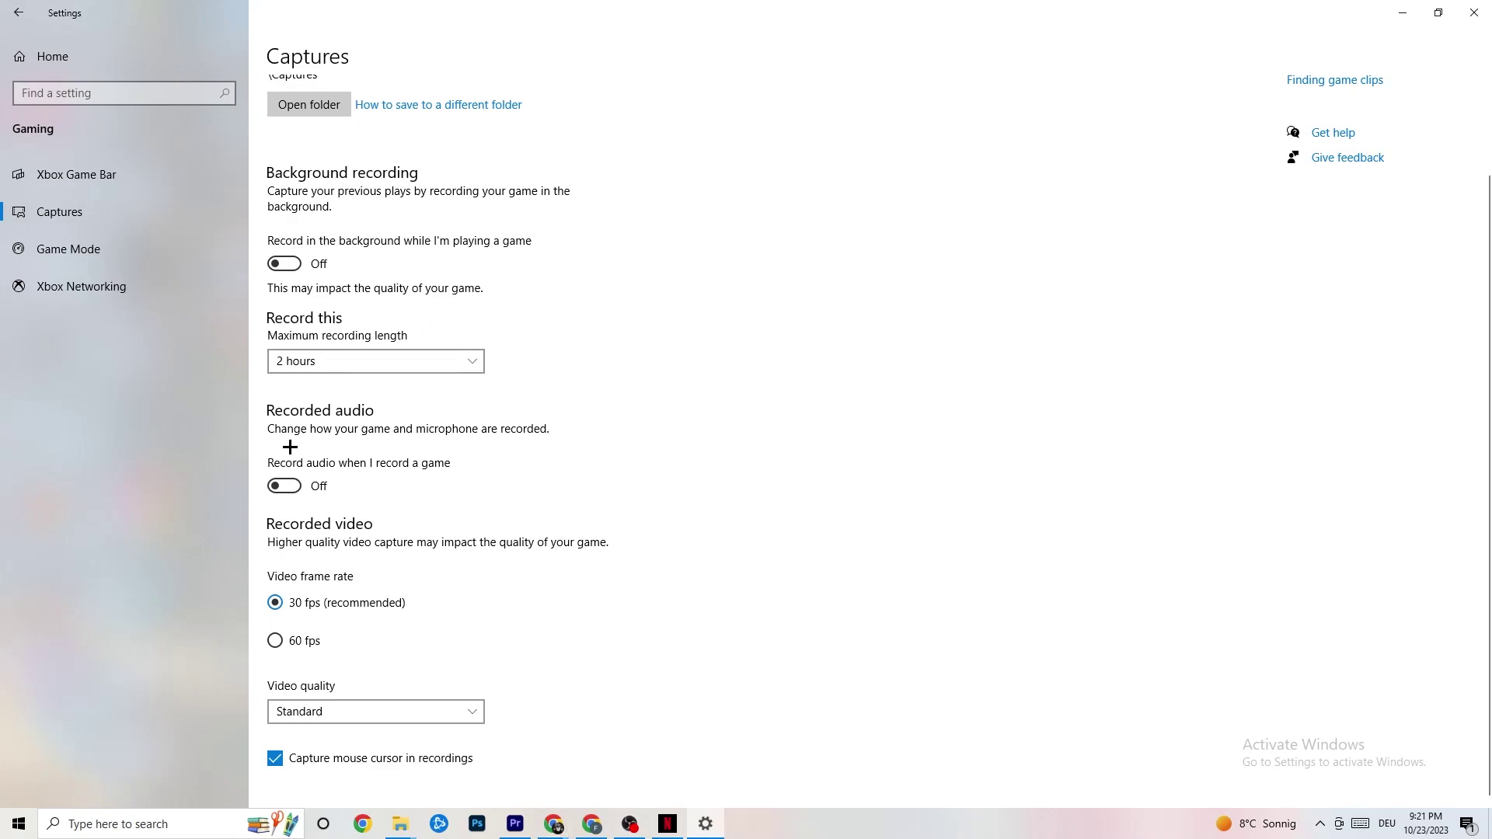
click(111, 254)
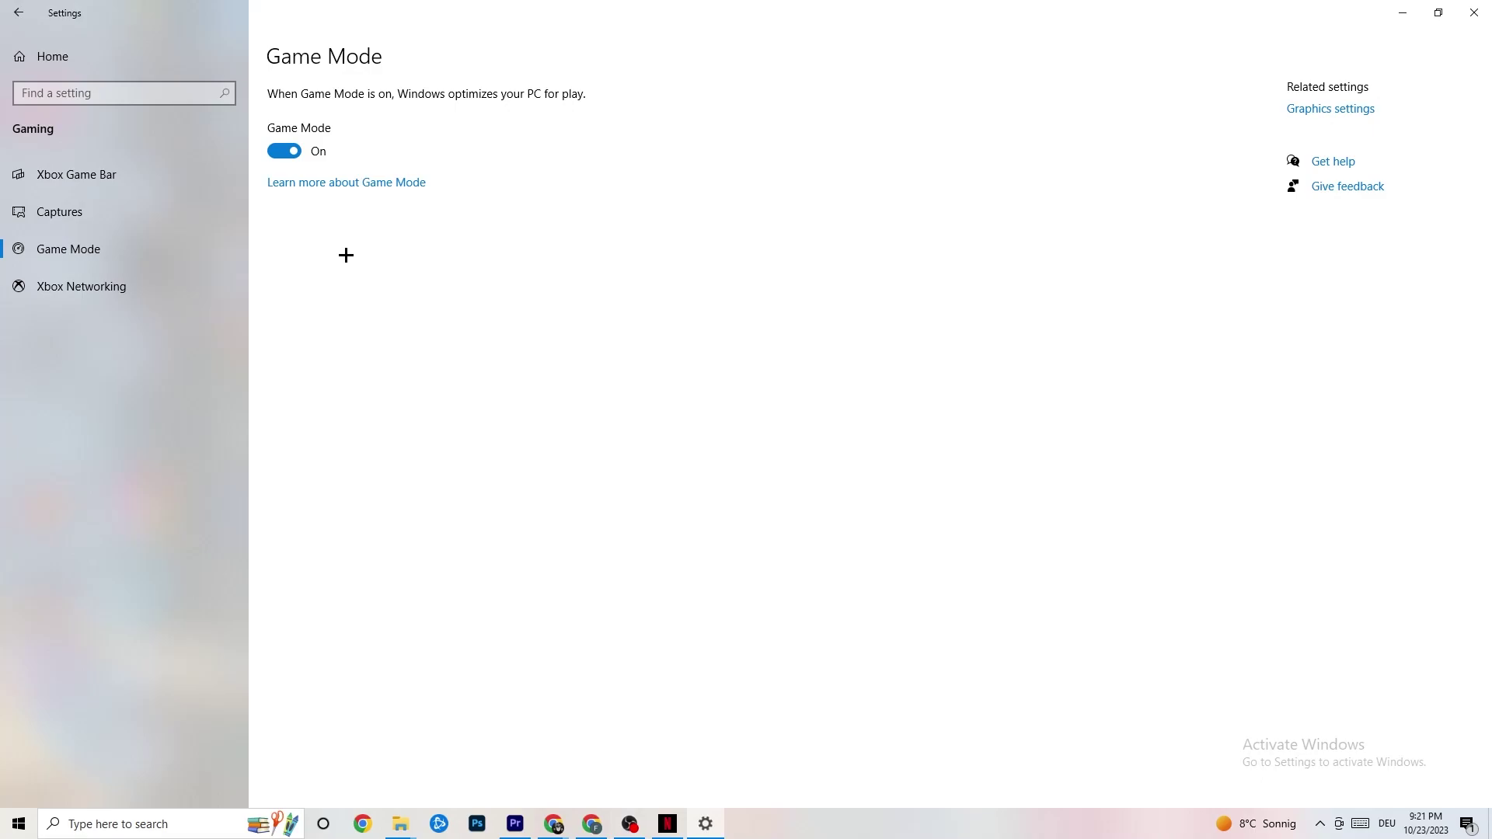
click(23, 13)
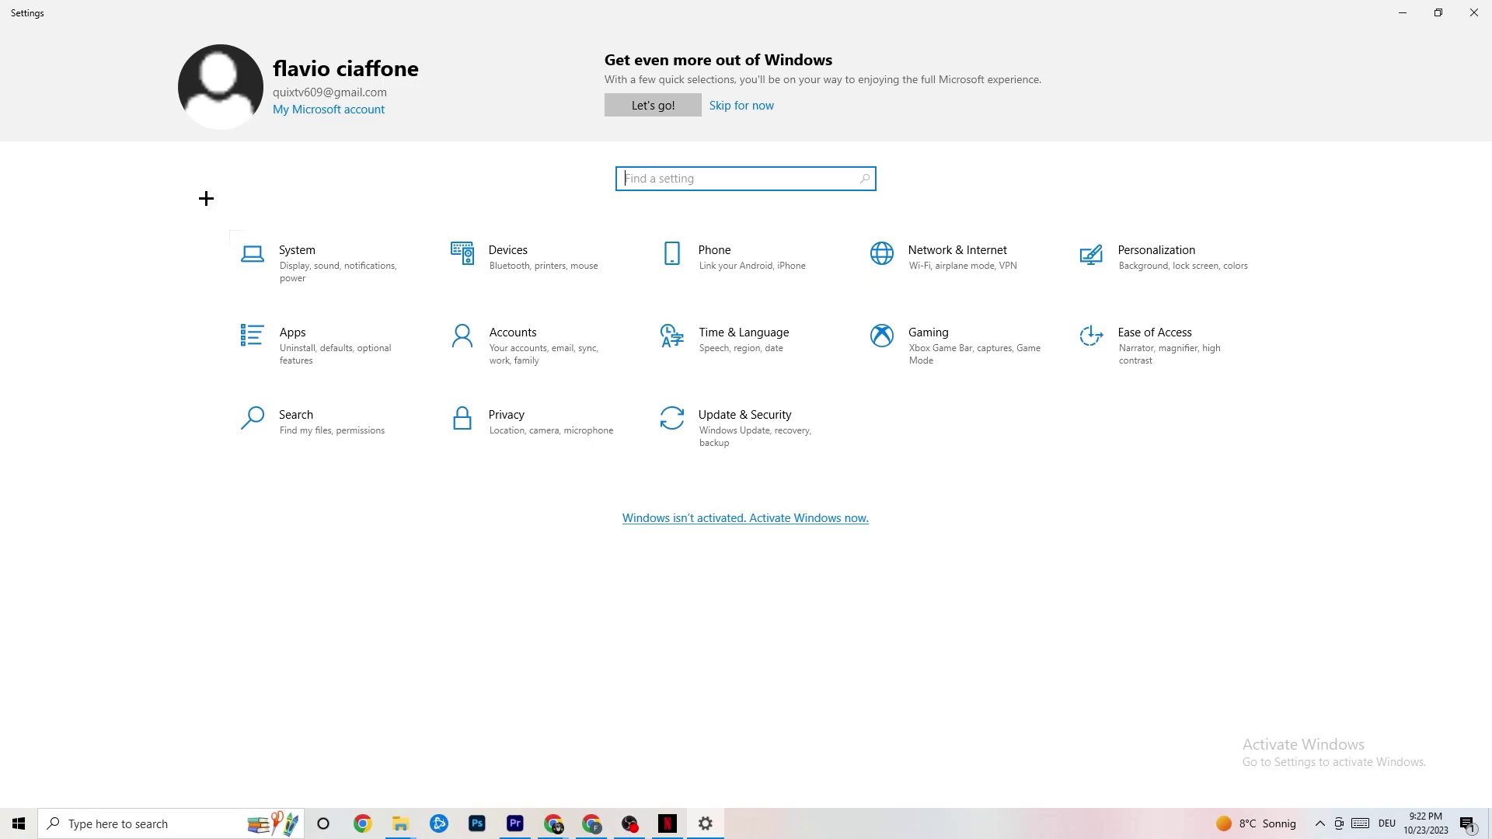
Check Windows Update reports the PC is up to date, then view Troubleshoot
click(772, 441)
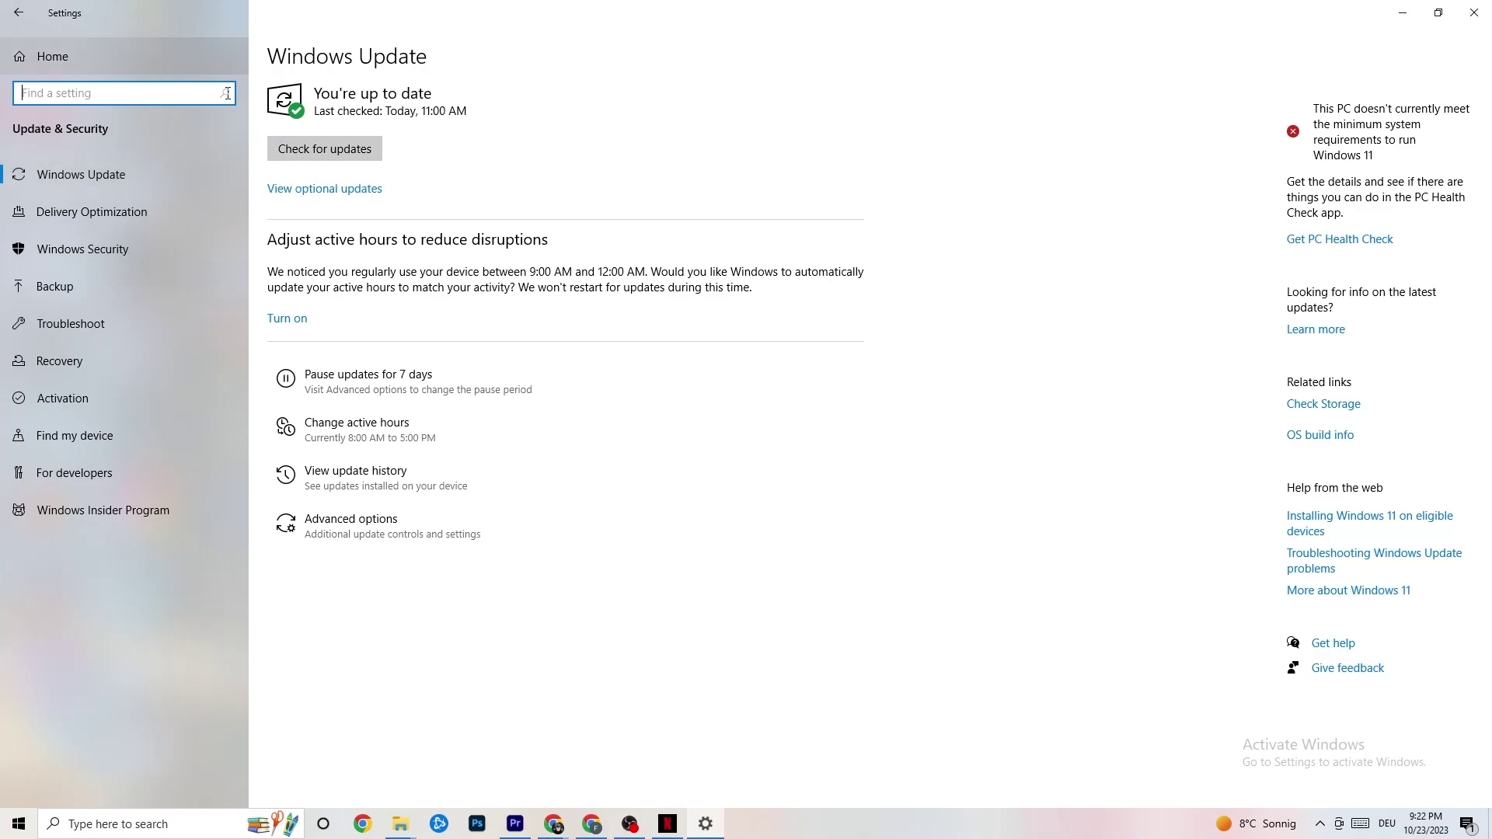
click(466, 144)
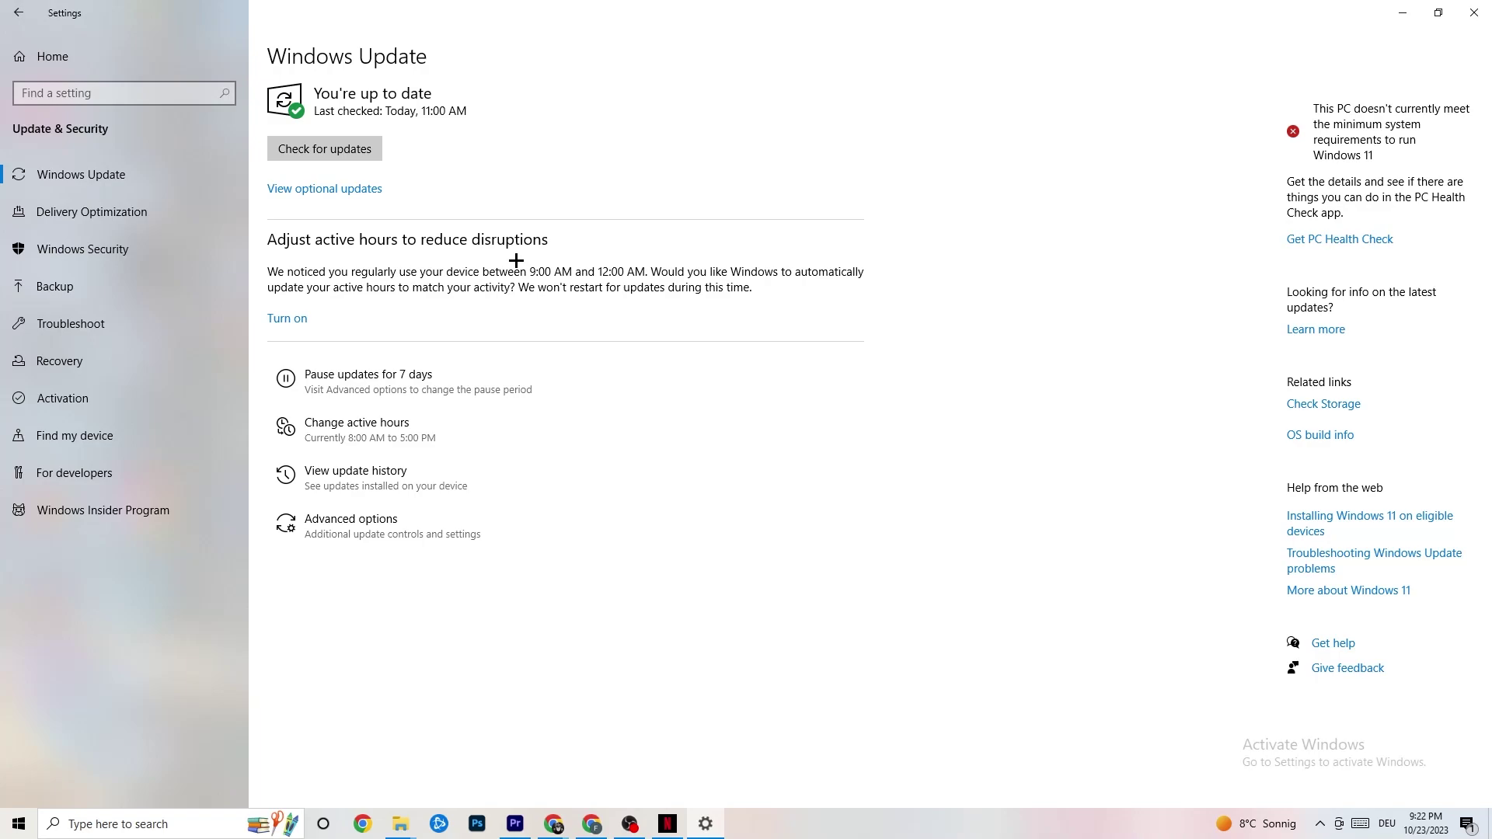
click(120, 325)
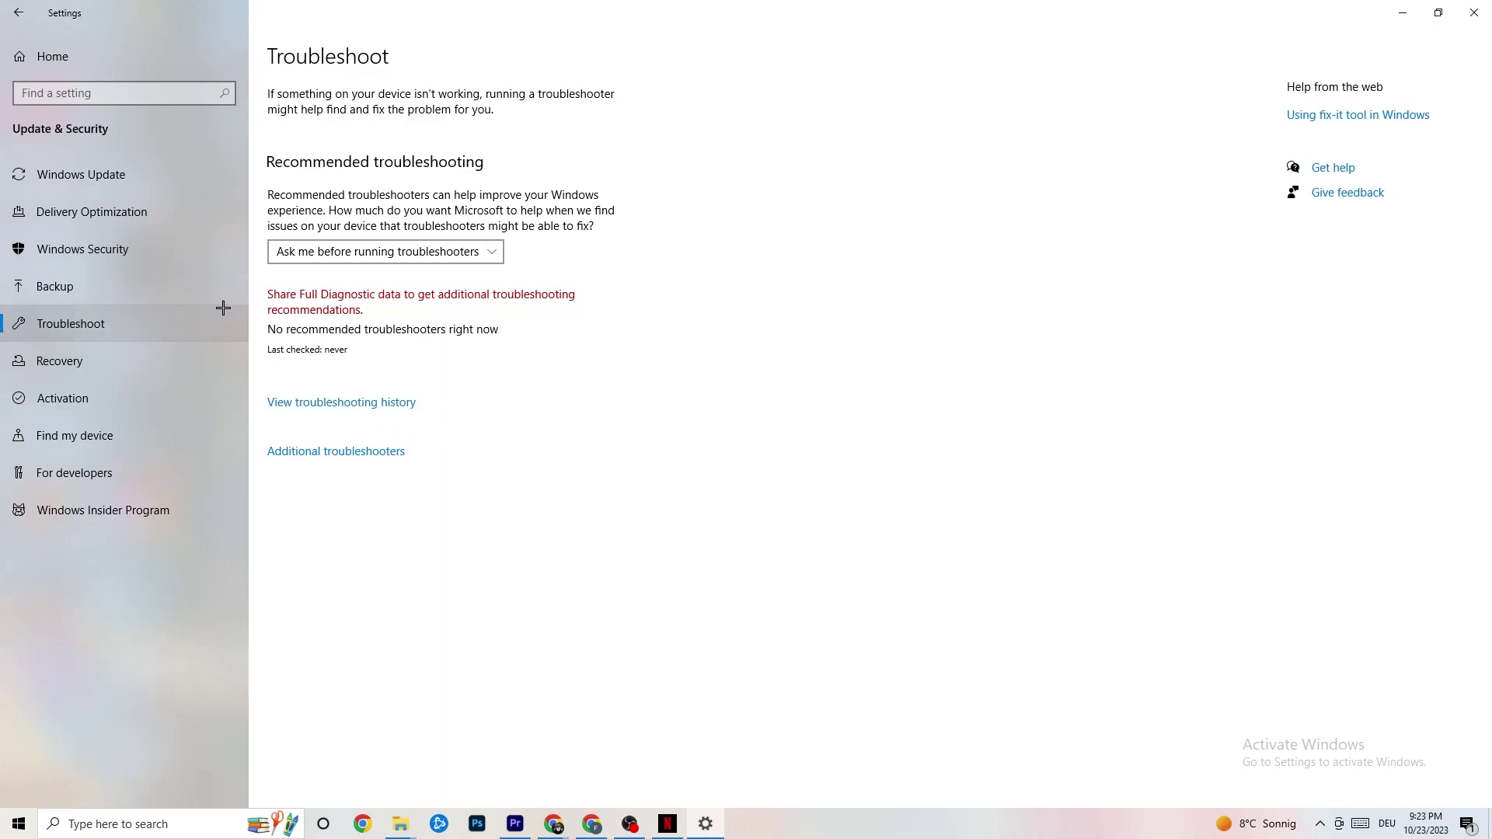
Close the Settings window to return to the desktop
click(1471, 10)
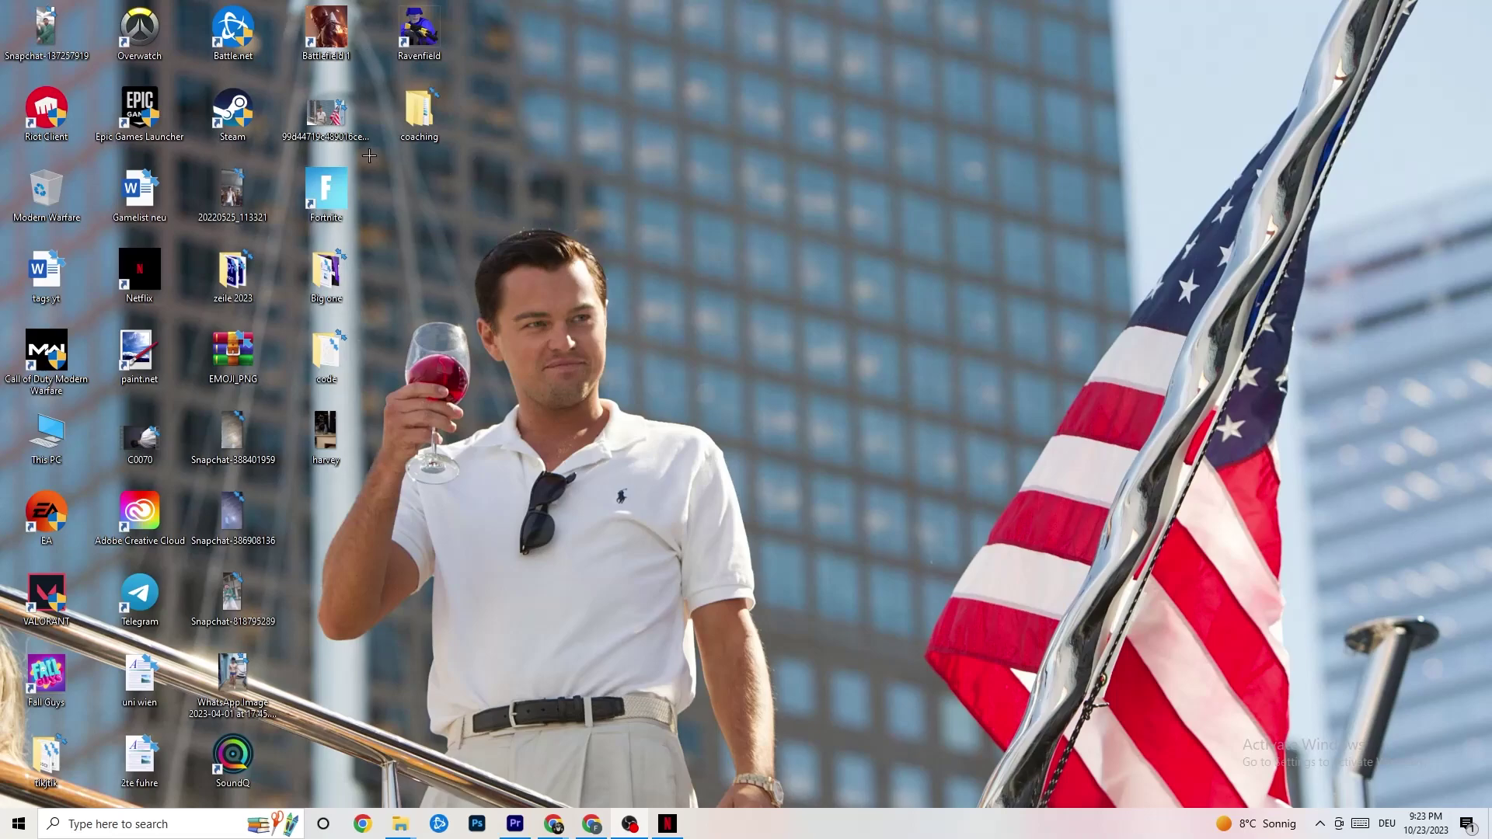
Move the Steam shortcut into open desktop space and open its Properties
drag(237, 115, 797, 282)
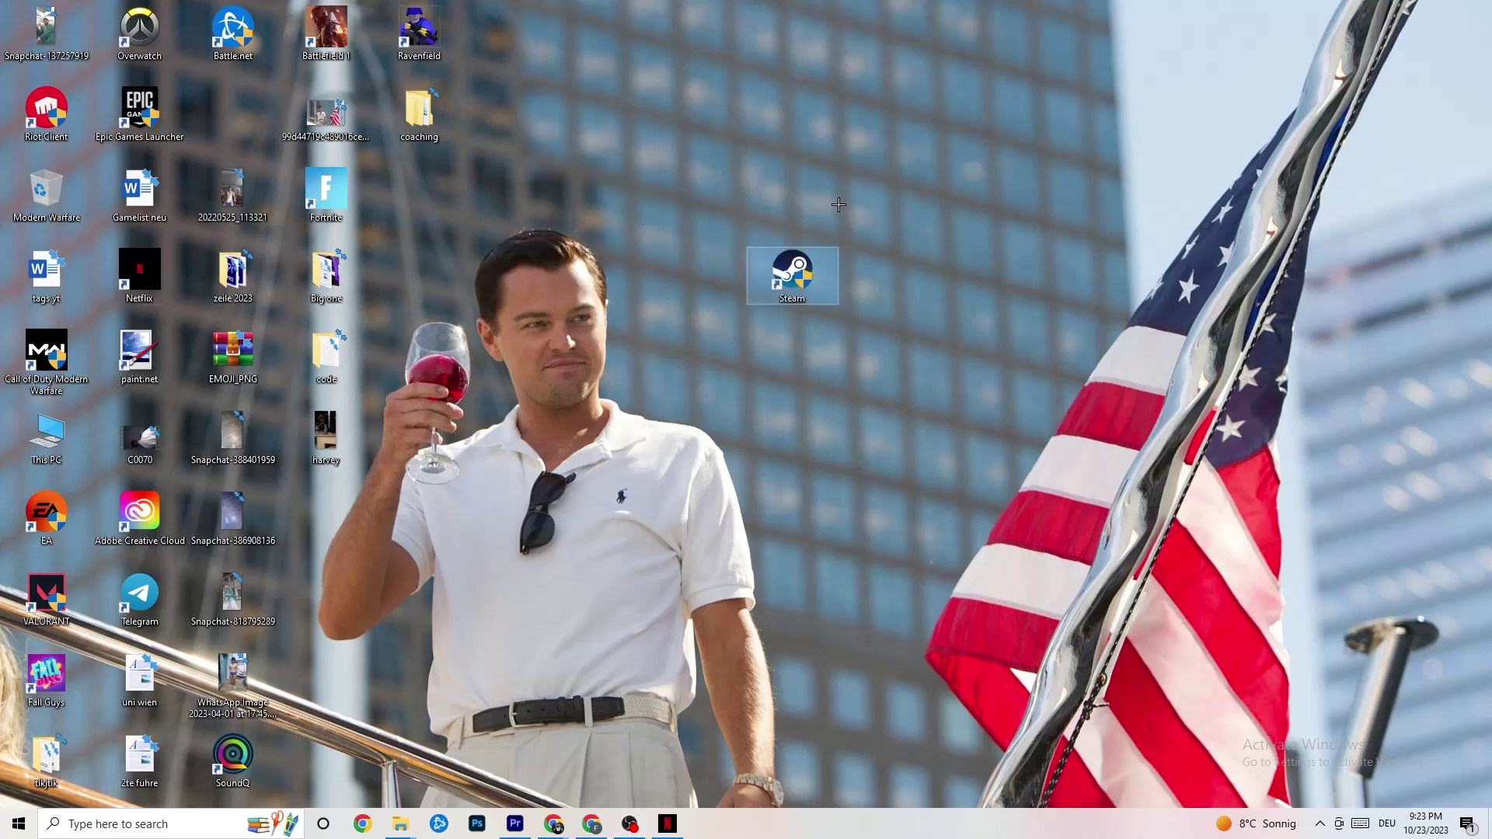
right_click(792, 282)
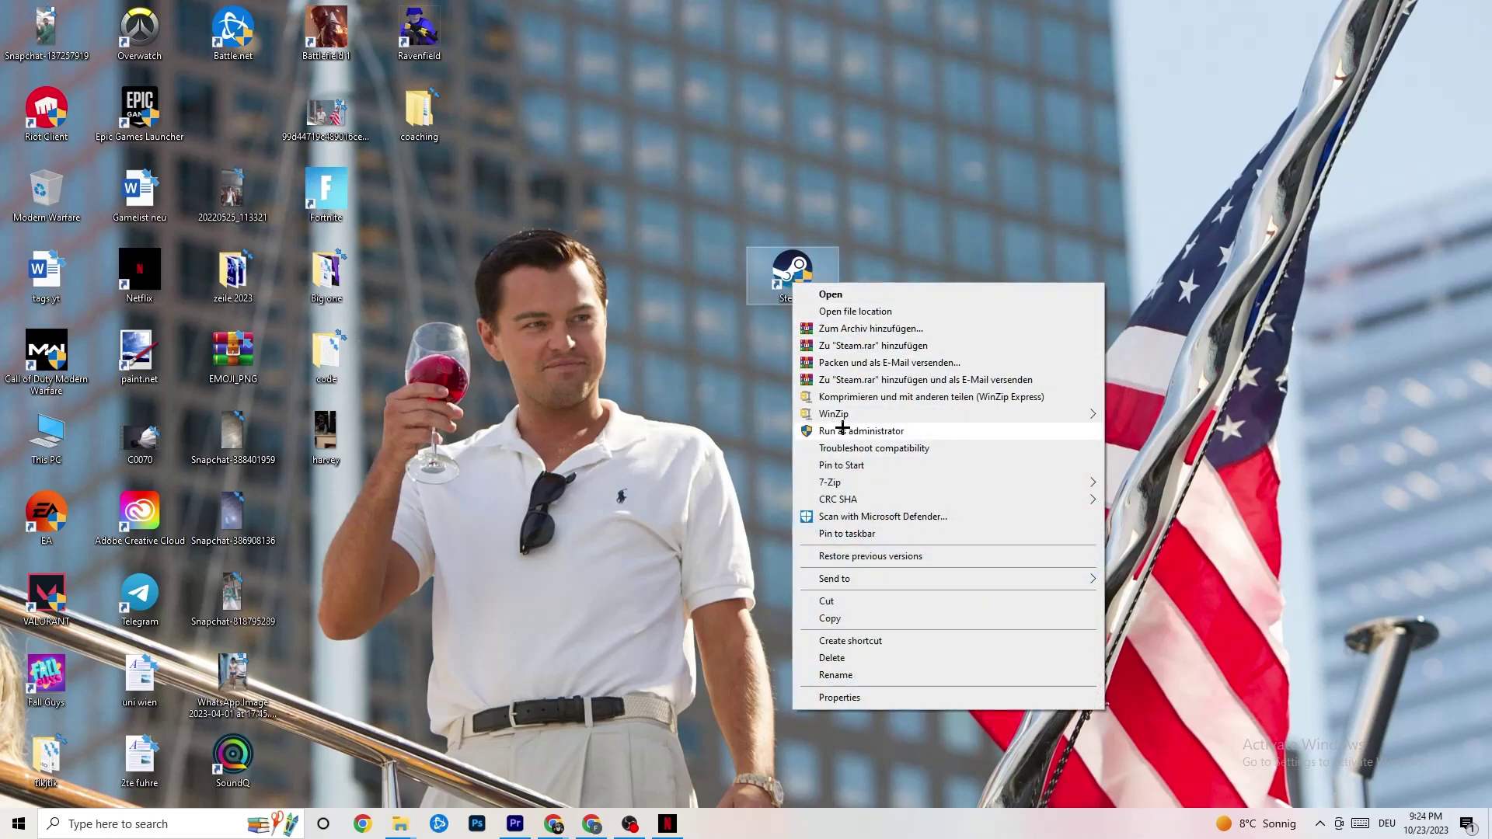
click(649, 393)
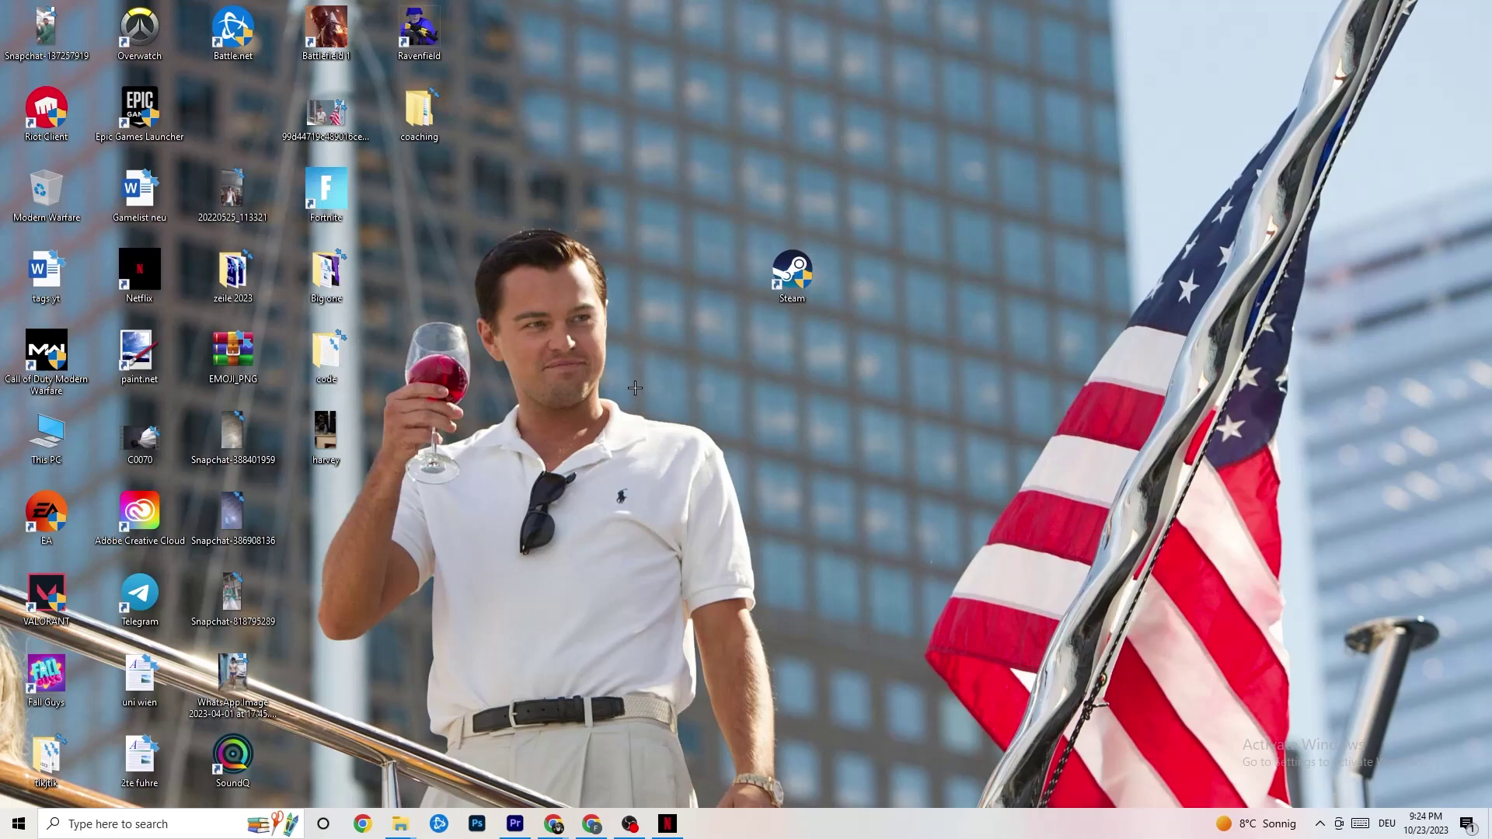
drag(780, 278, 687, 279)
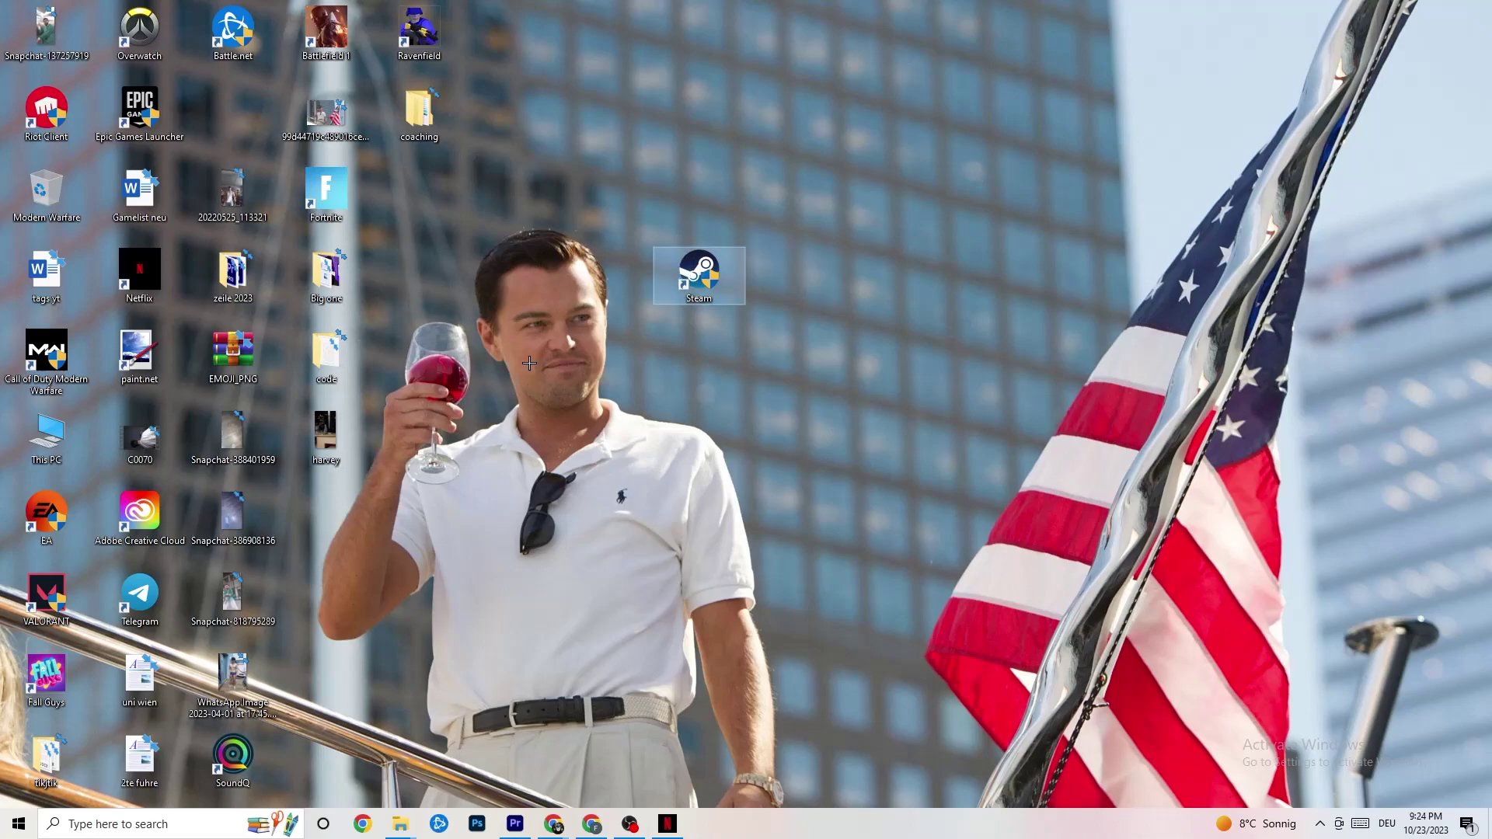
right_click(686, 278)
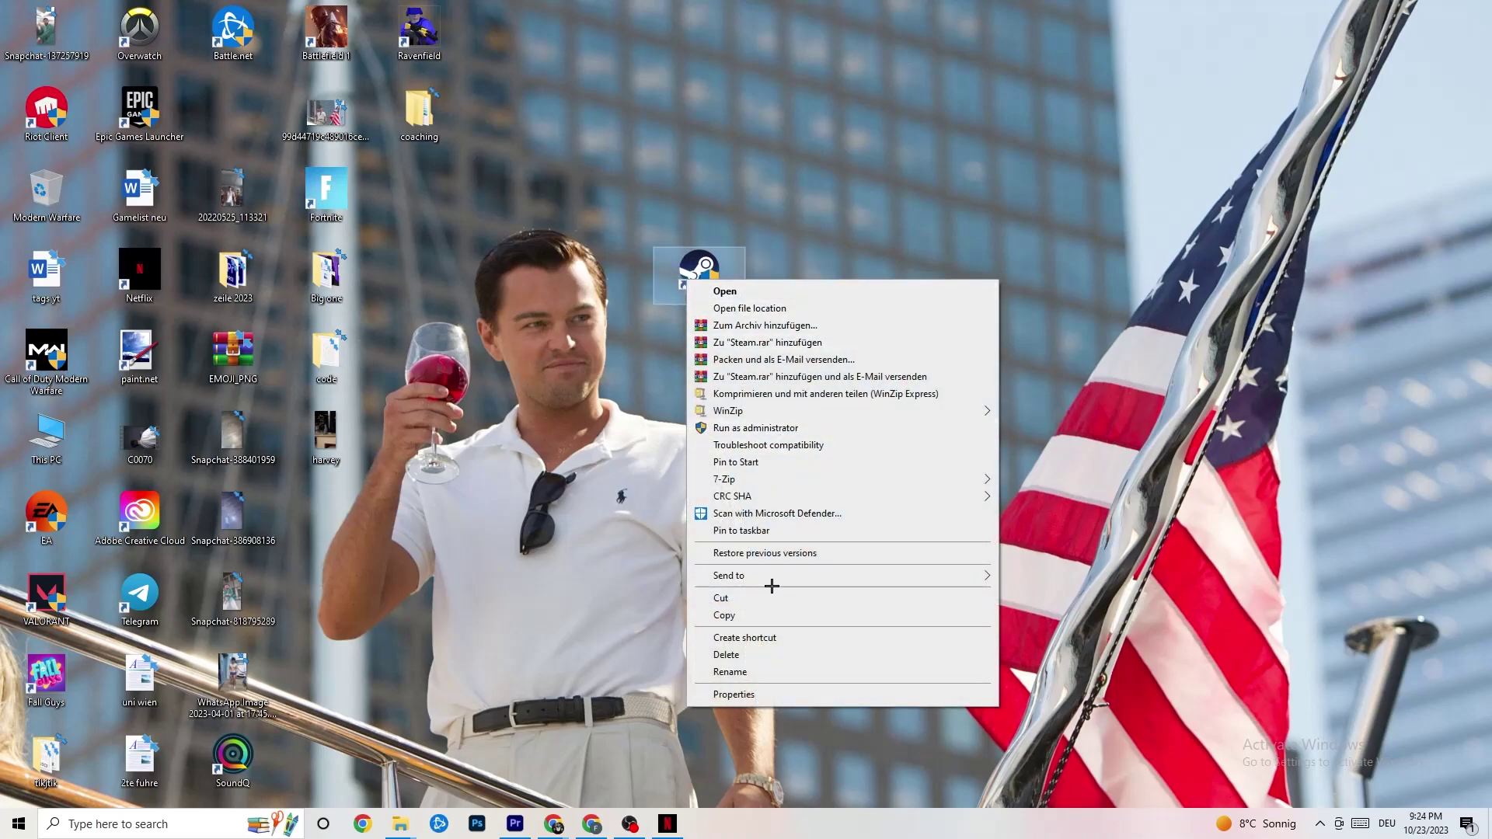
click(738, 694)
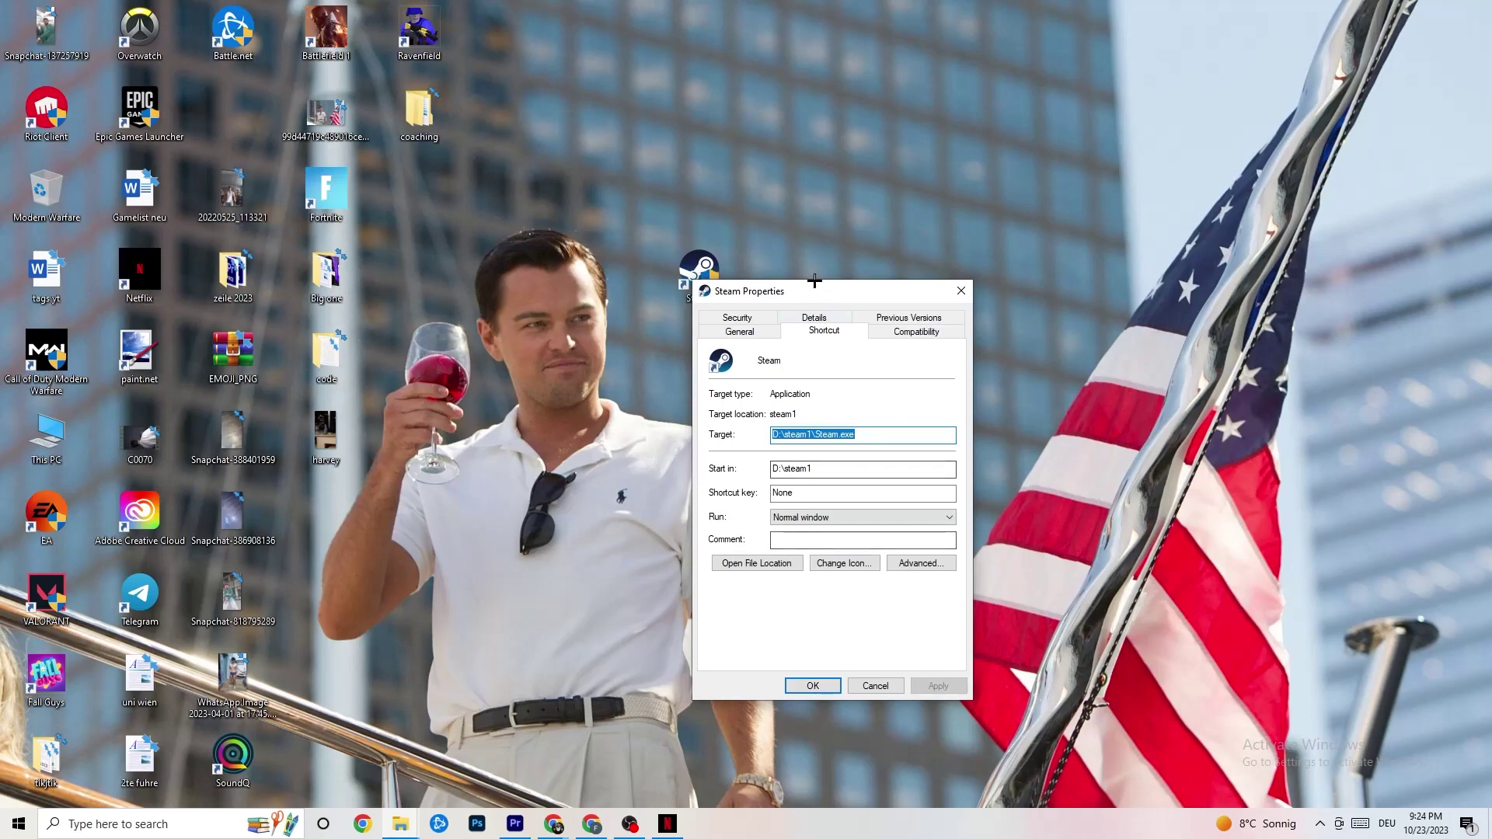
Set the Steam shortcut to Windows 8 compatibility mode, run as administrator, and confirm
drag(815, 281, 599, 69)
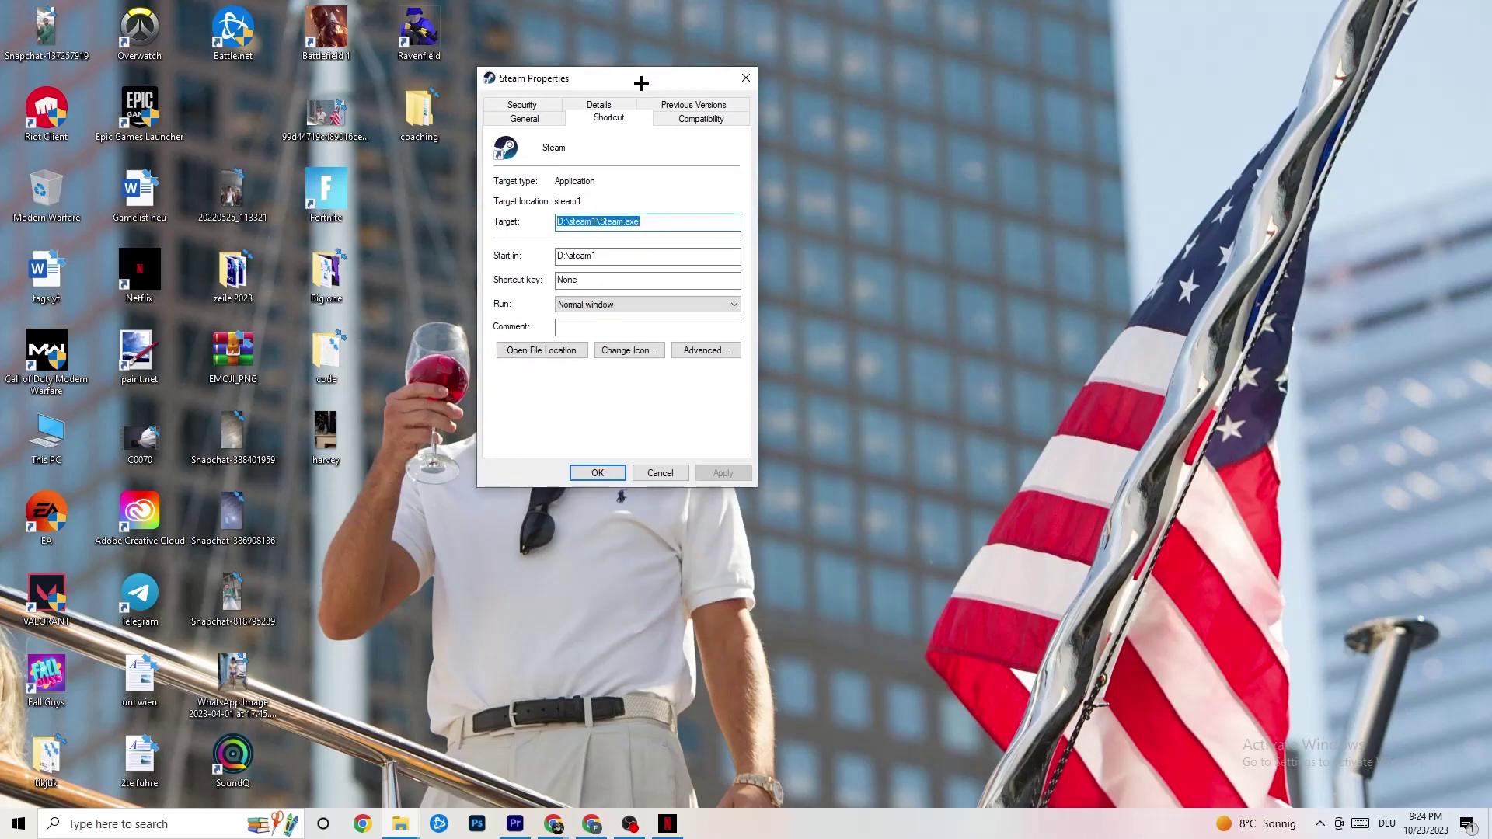
click(680, 118)
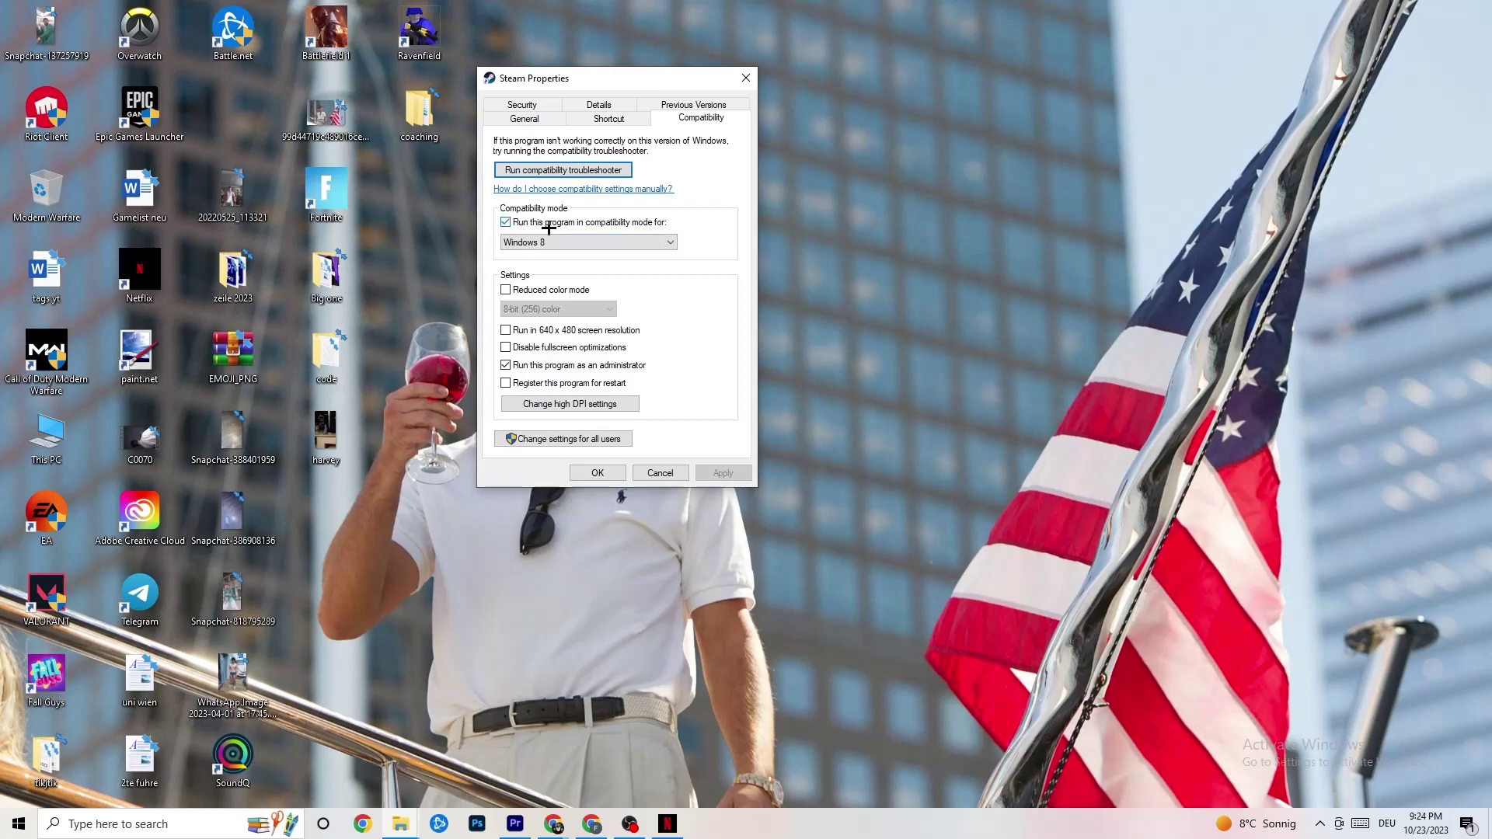
click(641, 242)
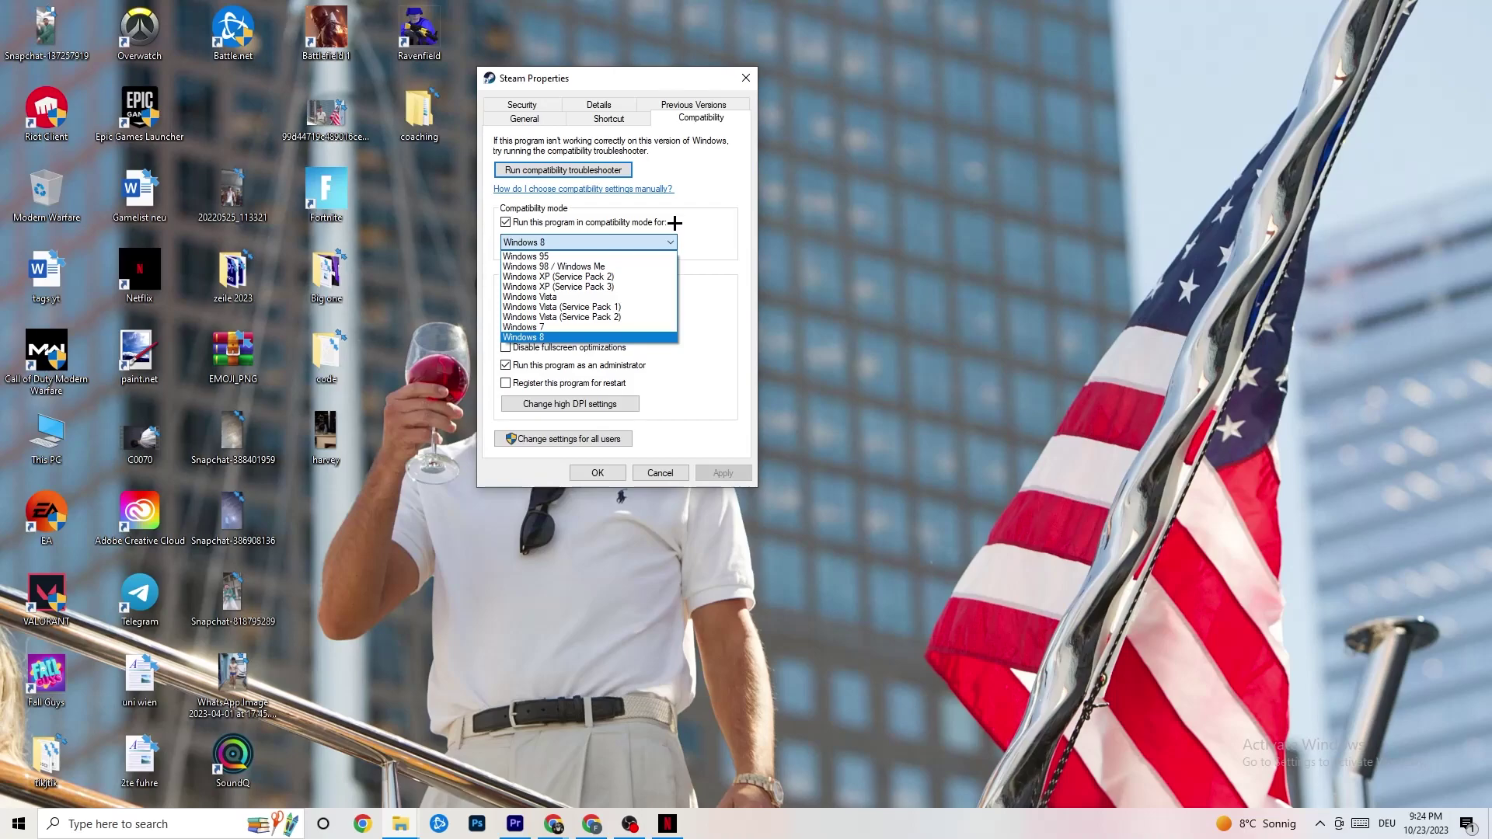
click(677, 222)
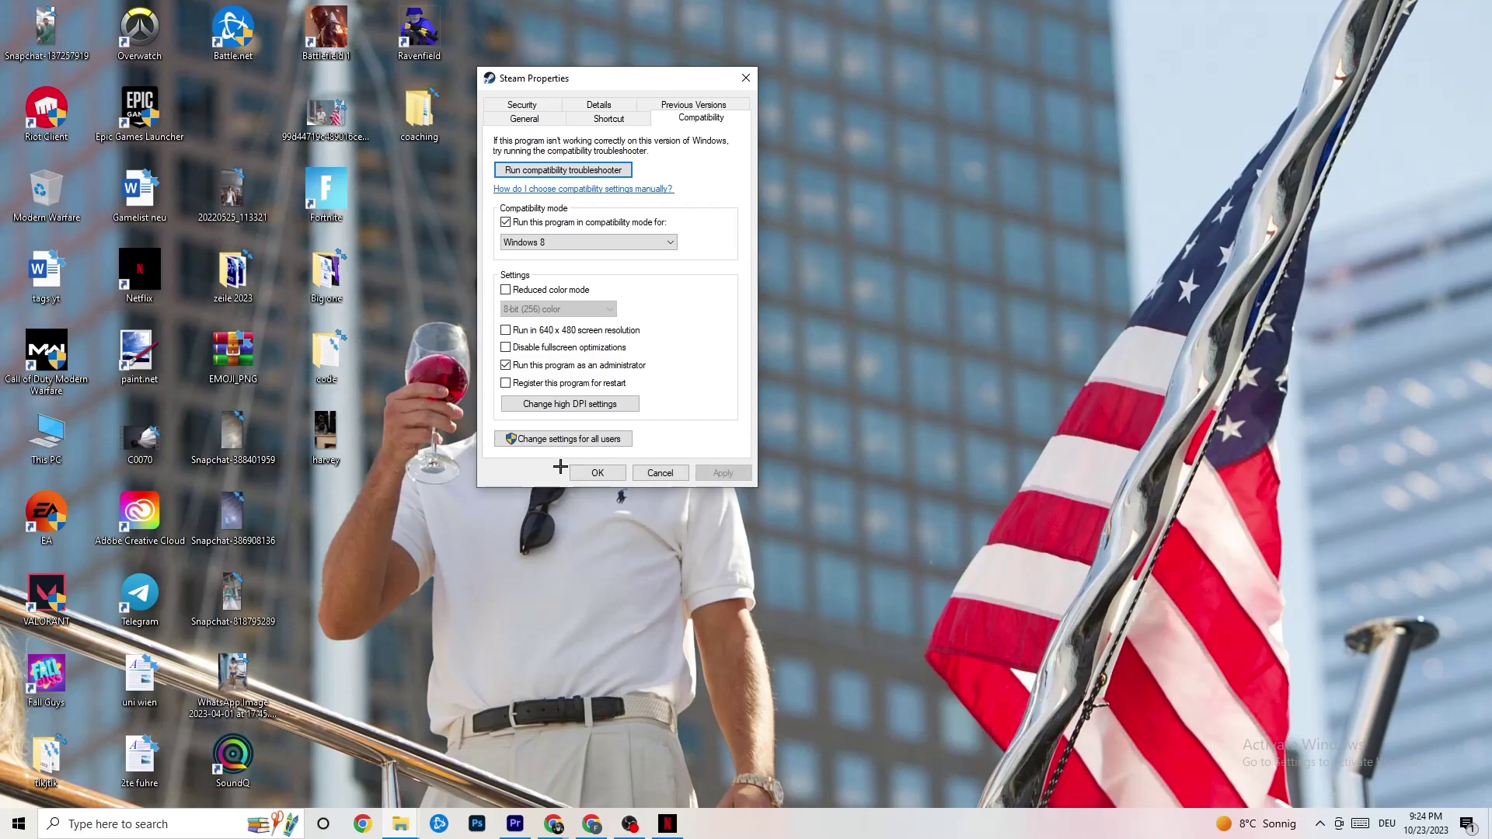
click(599, 472)
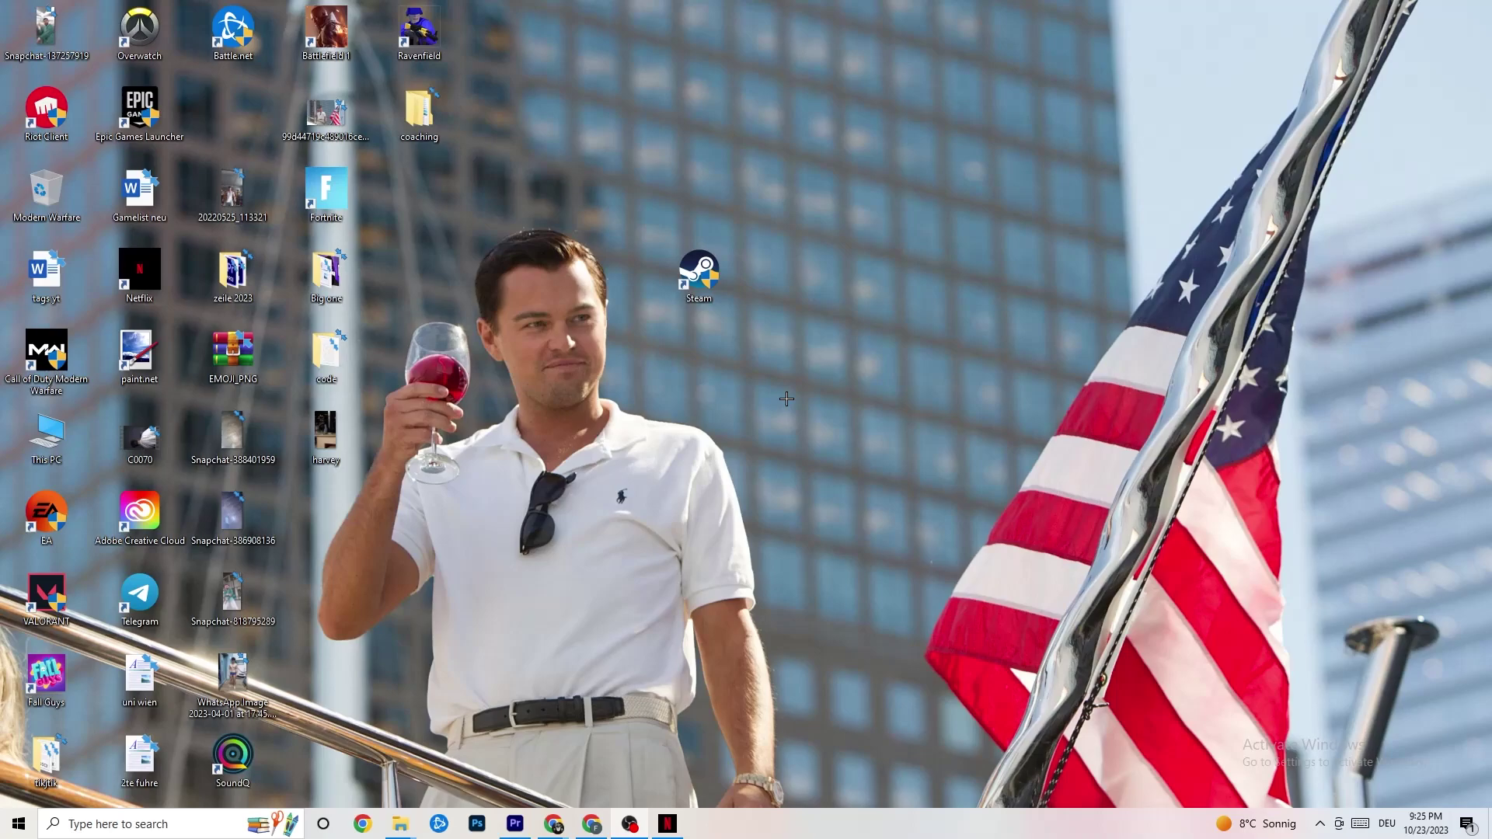
Select the Steam shortcut on the desktop after closing the desktop context menu
right_click(722, 293)
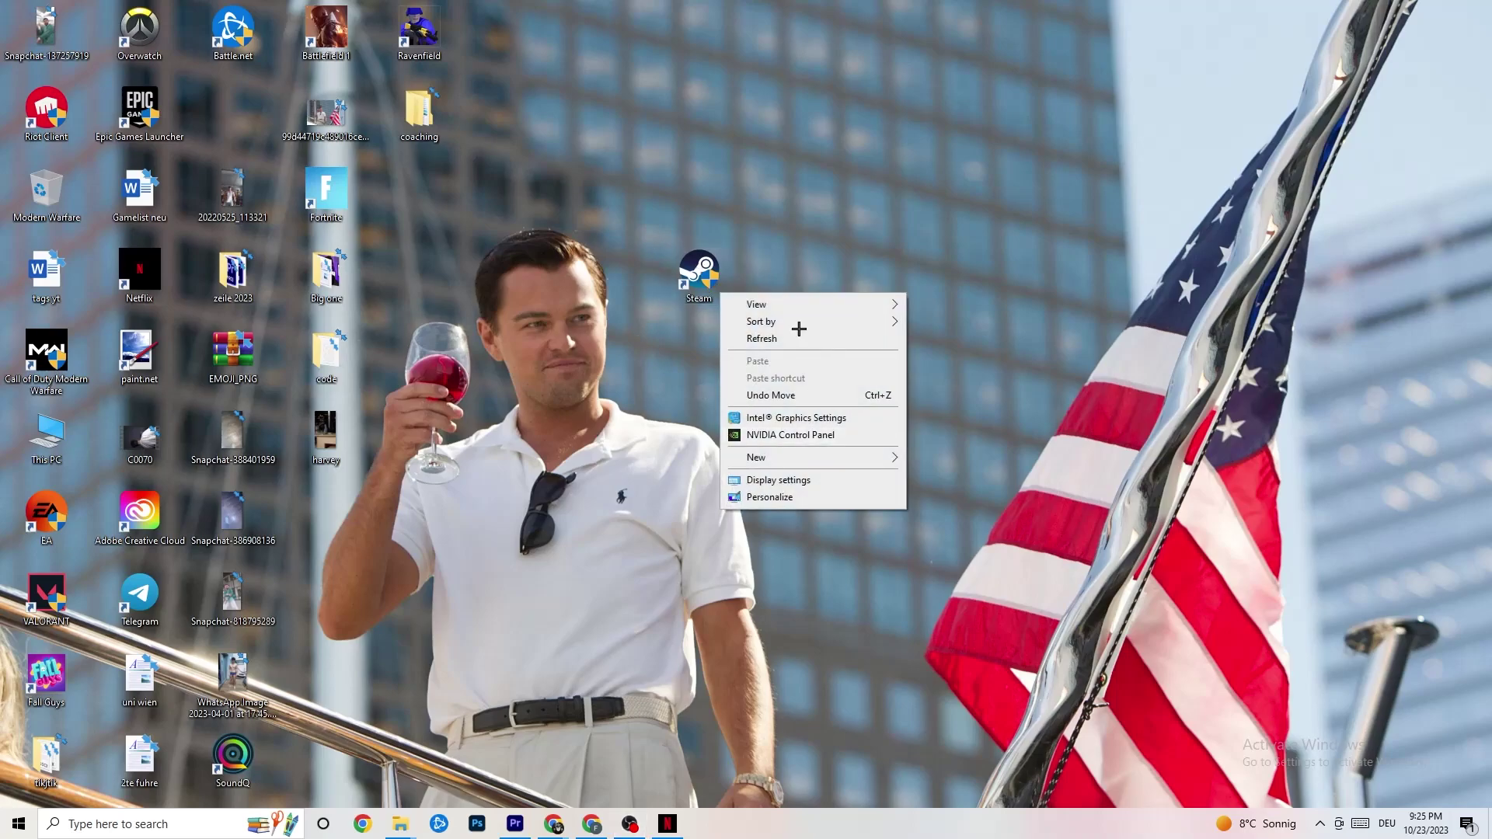
click(608, 201)
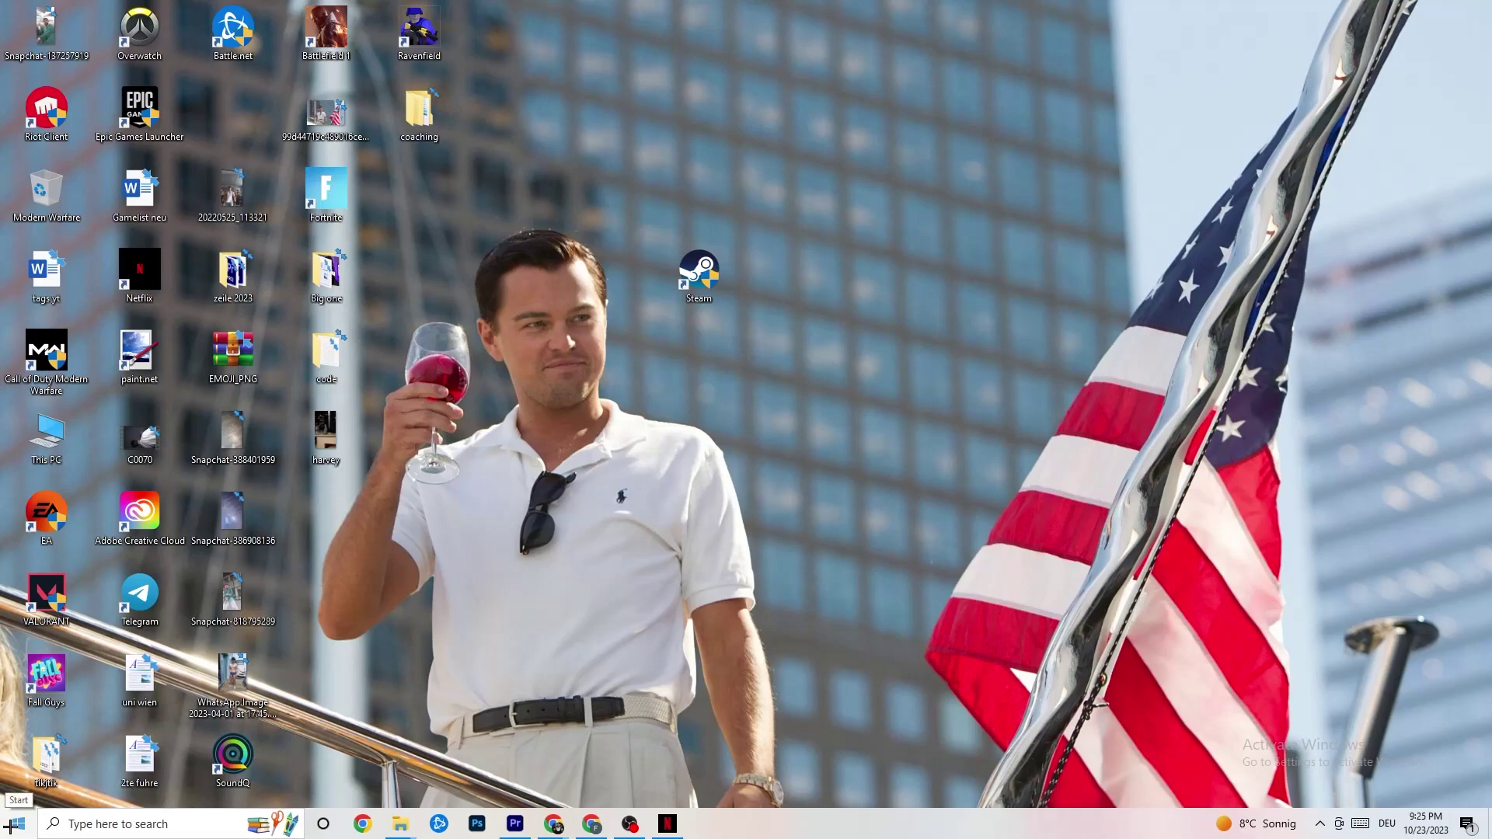
drag(696, 257, 704, 276)
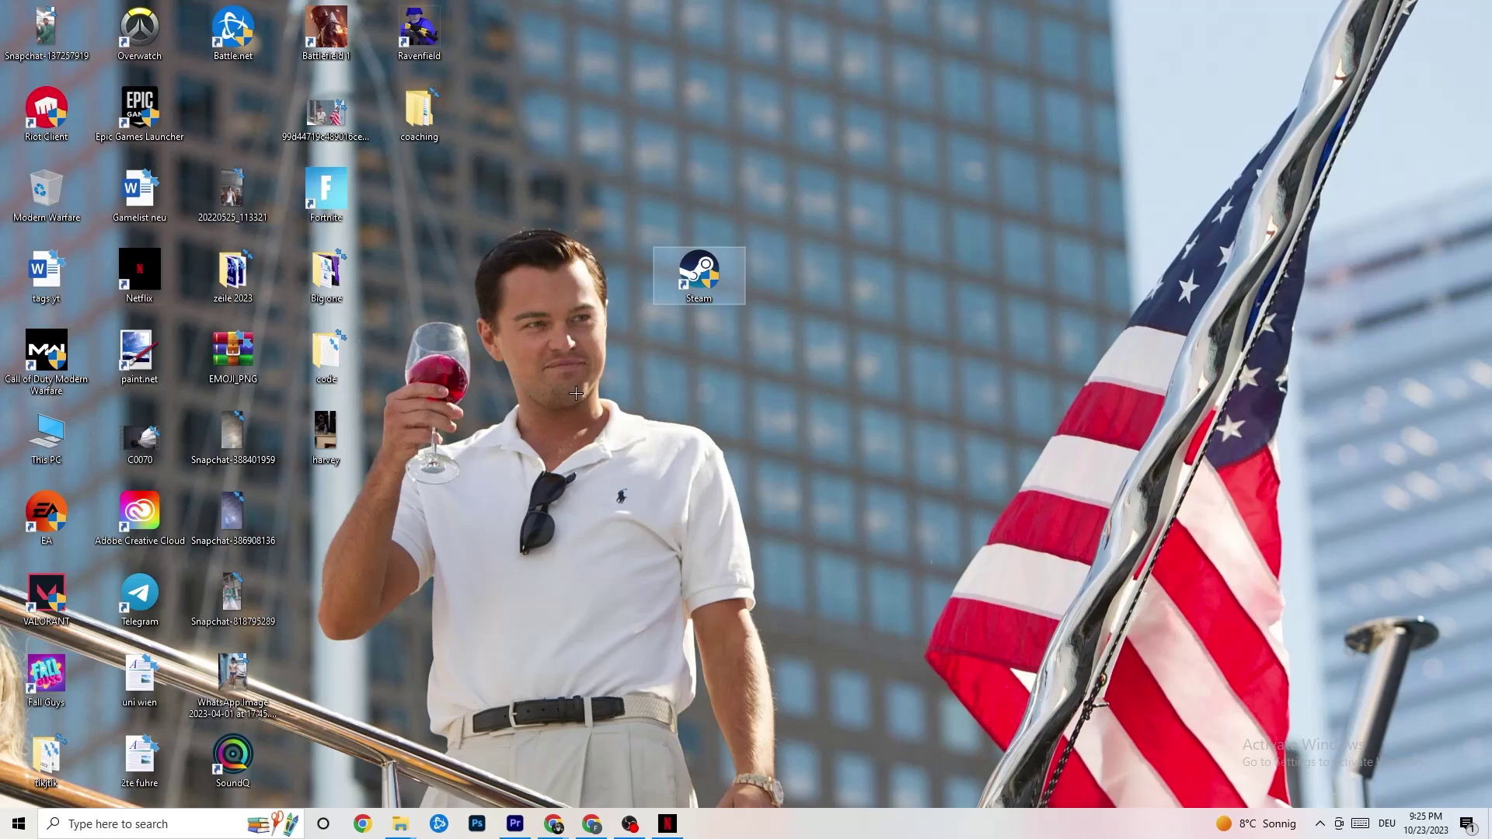
Launch Task Manager from the taskbar menu and maximize its window
right_click(828, 835)
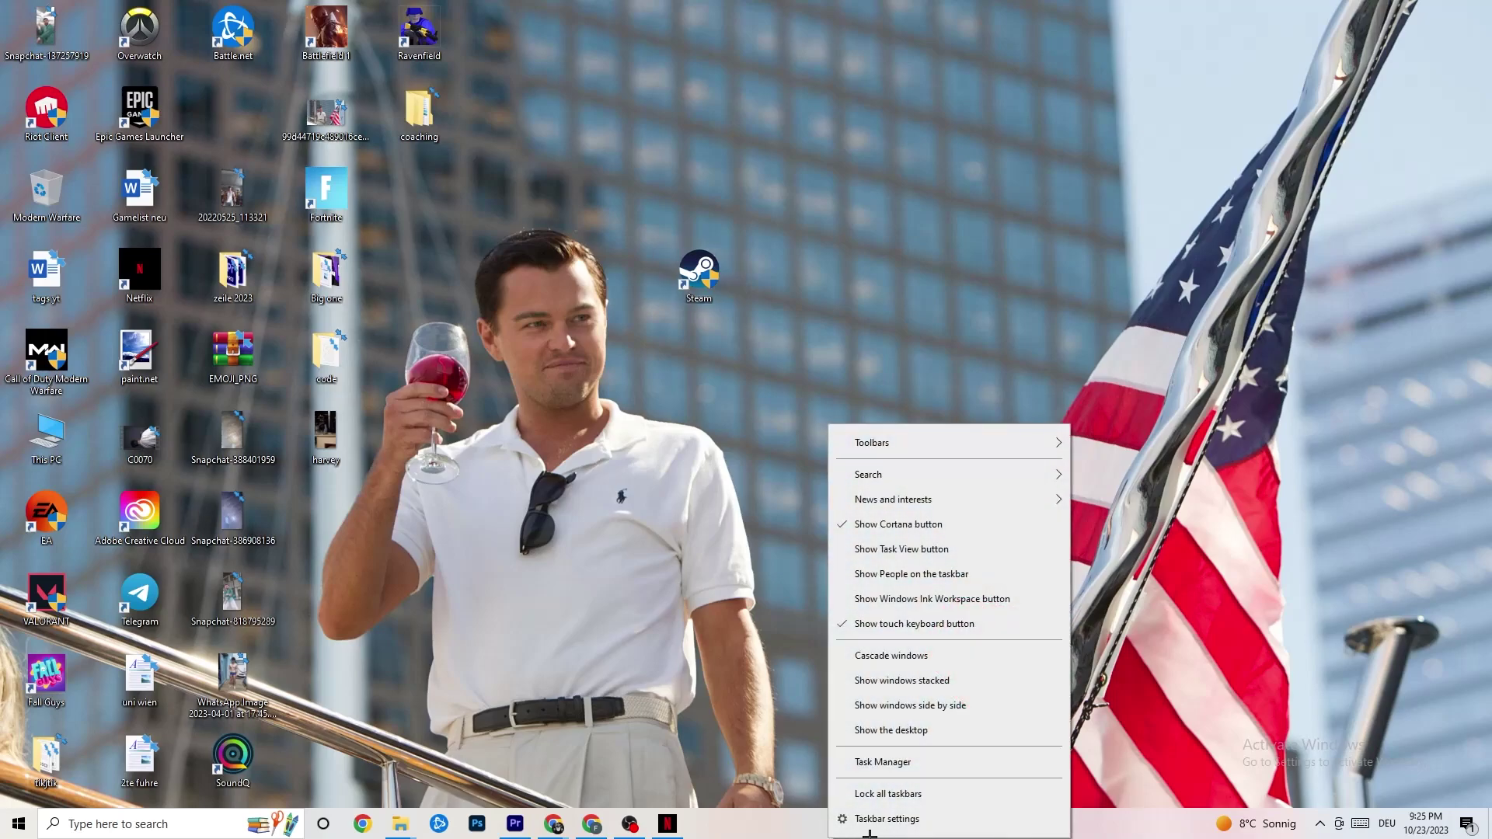
click(874, 763)
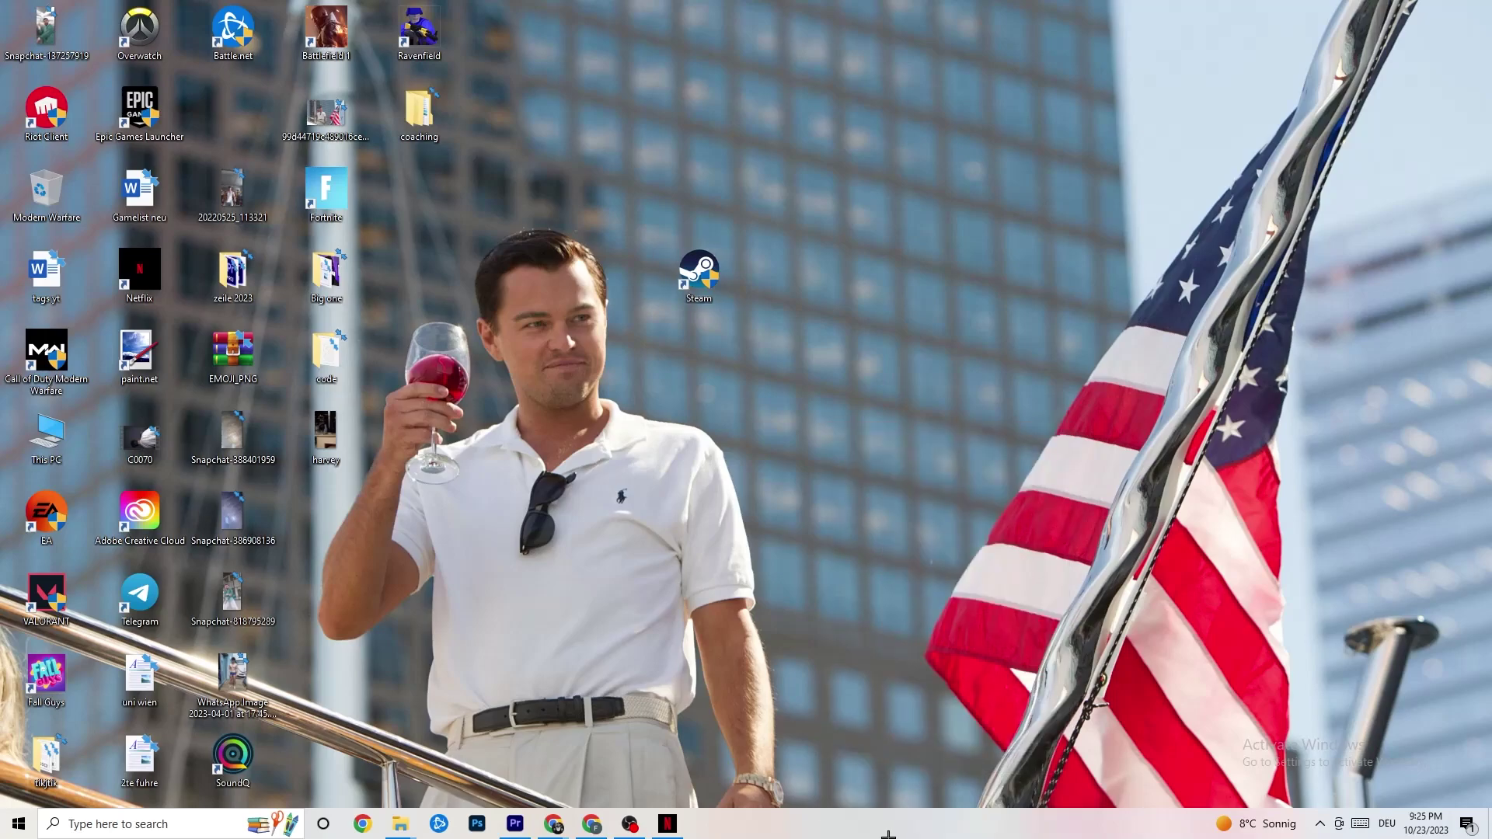
click(861, 38)
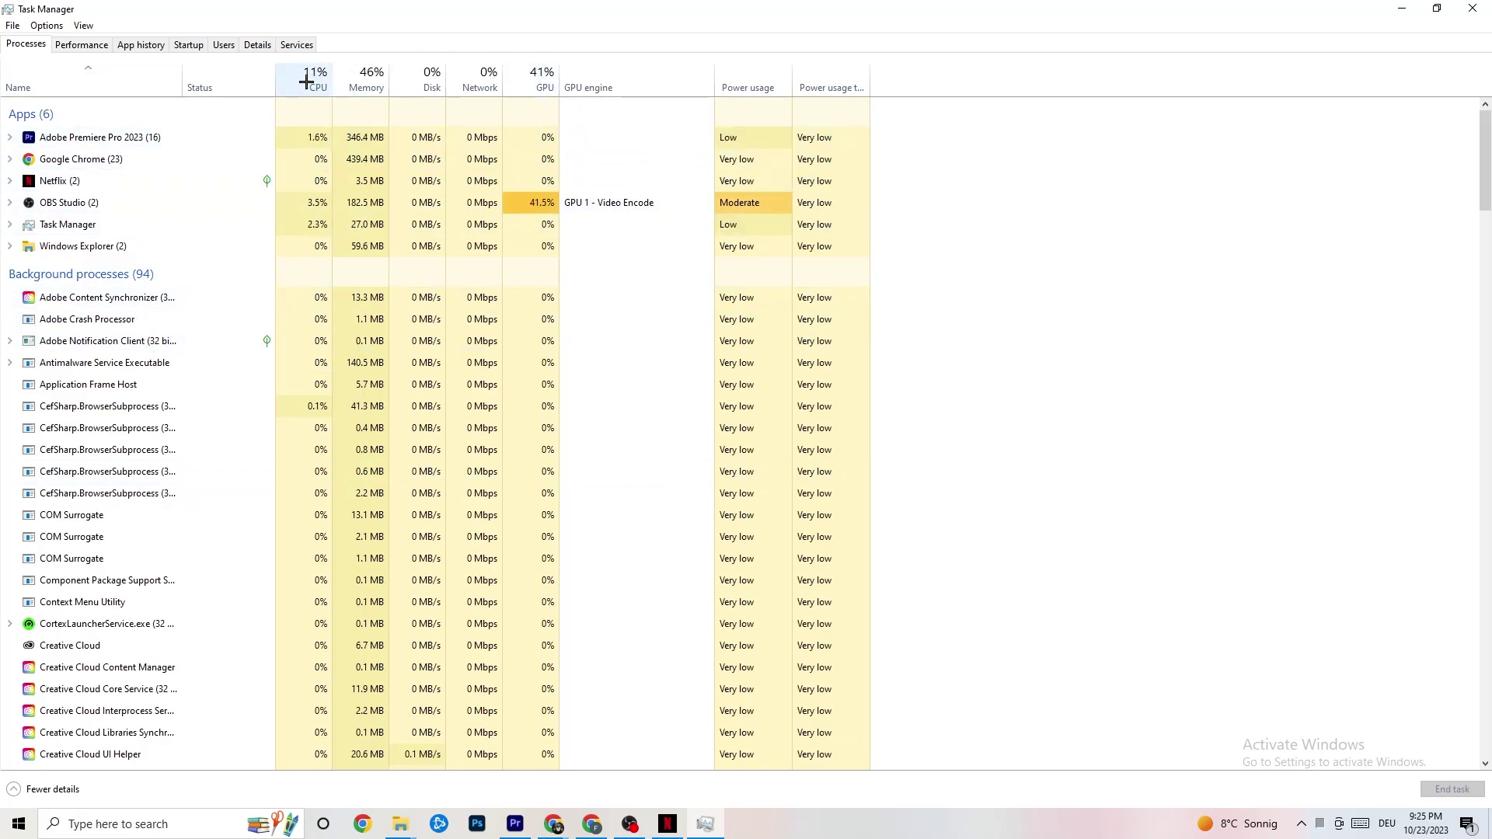
right_click(100, 247)
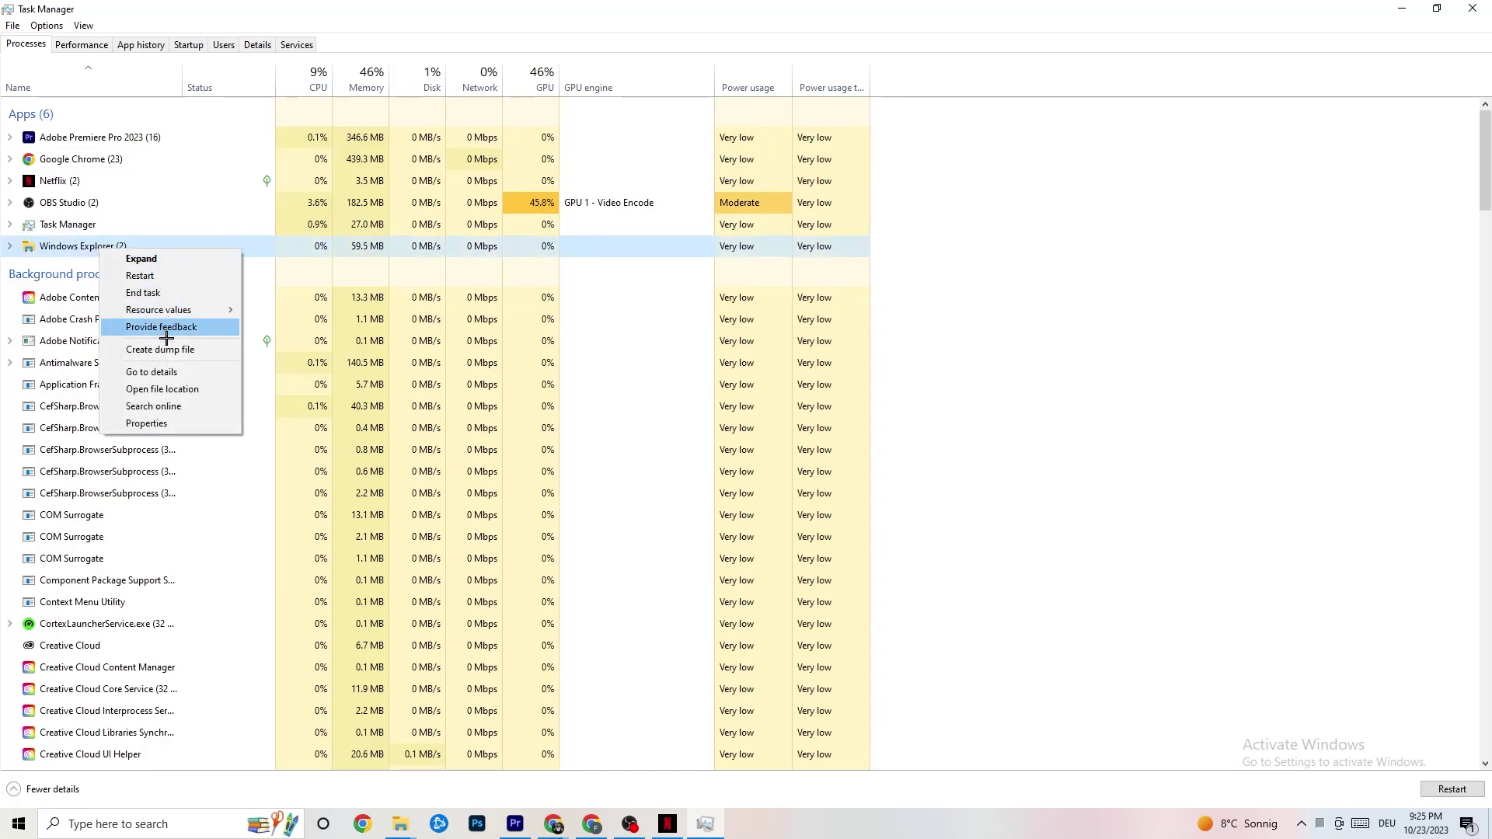
click(699, 267)
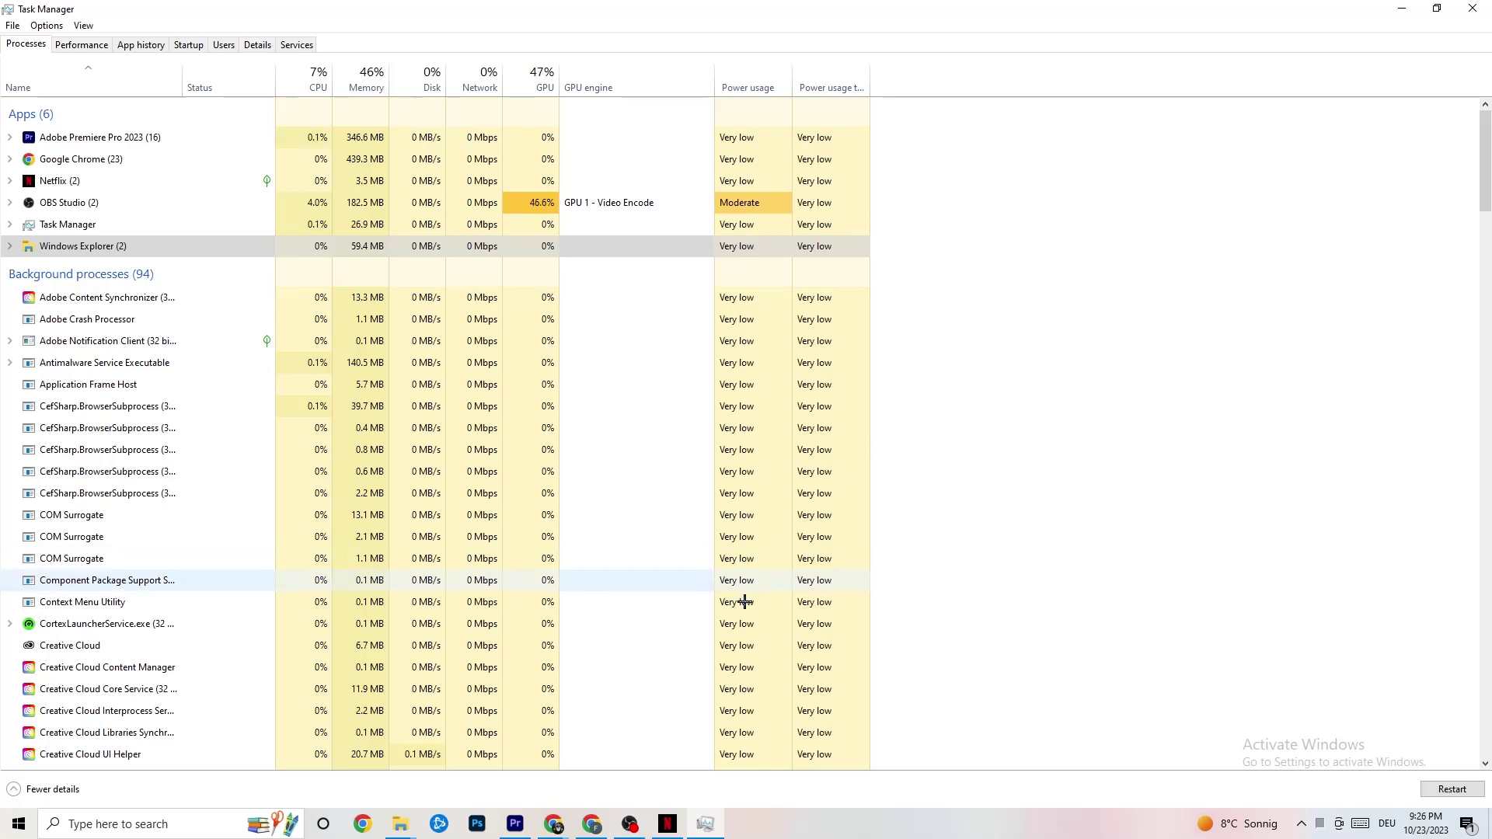
Review startup apps, bringing up actions for Portrait Displays support, then show the Details process list
click(188, 45)
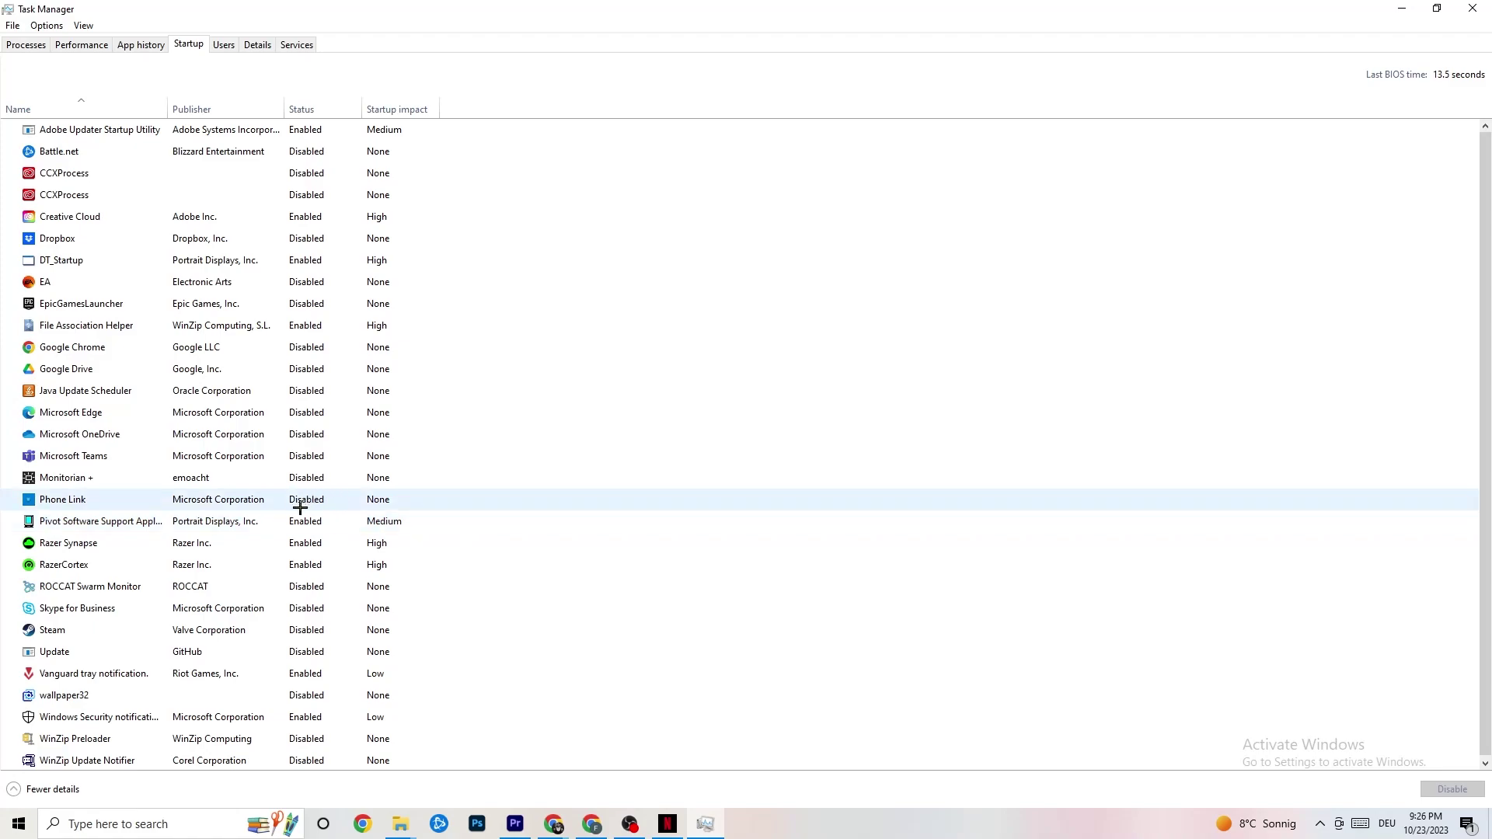
right_click(301, 521)
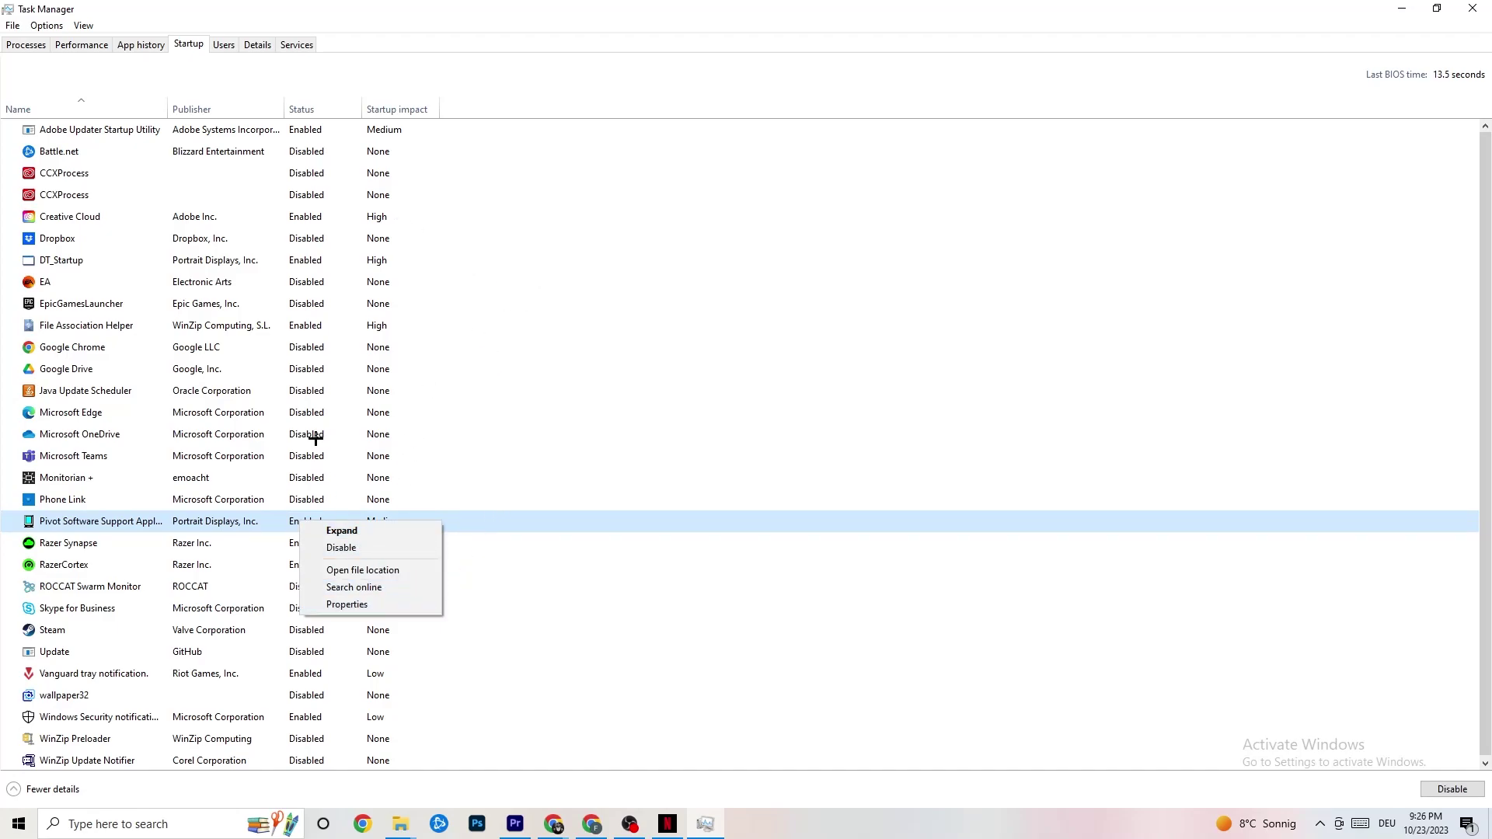
click(258, 45)
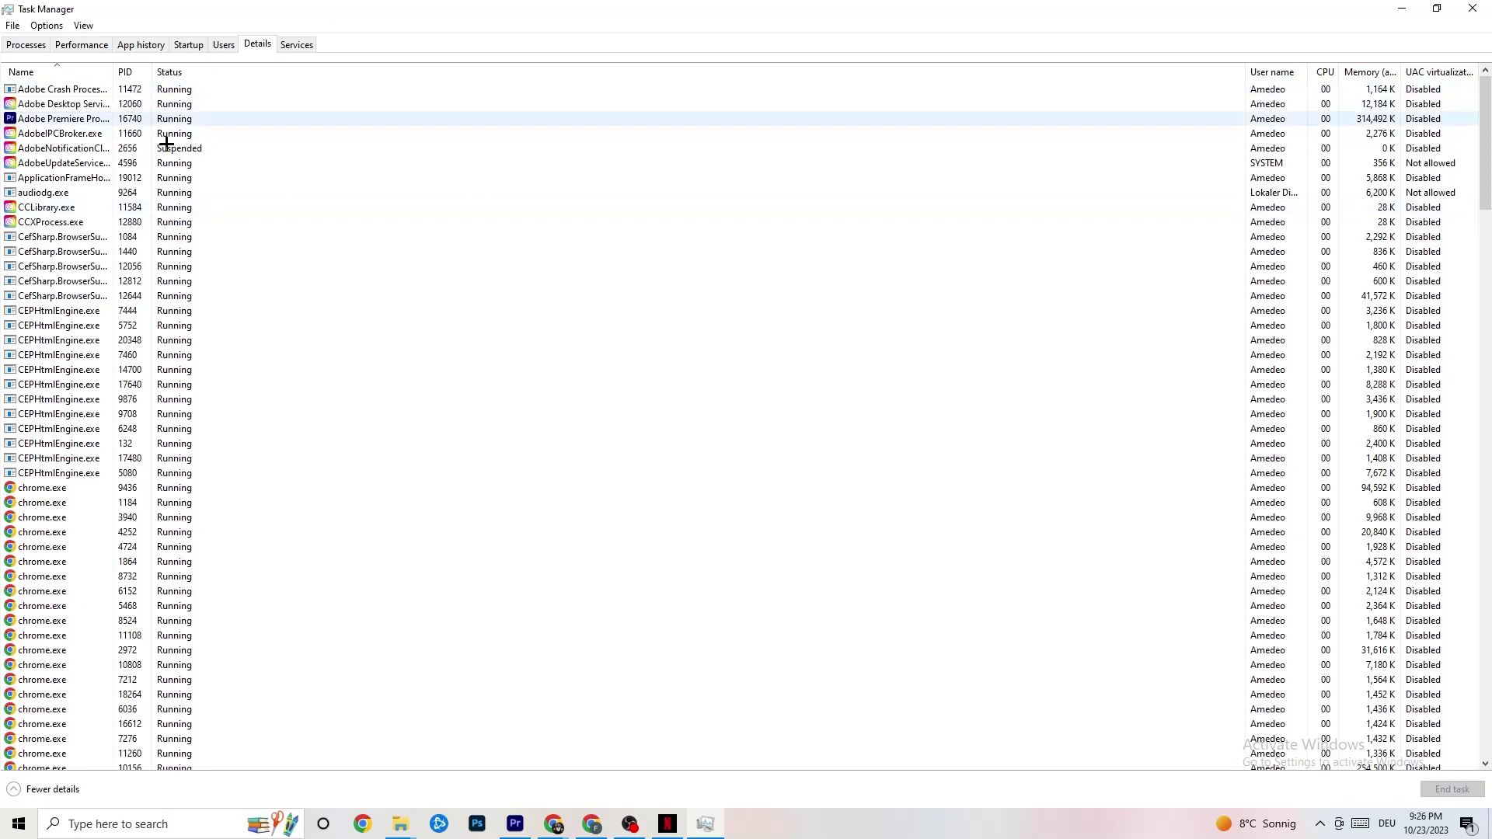
right_click(65, 125)
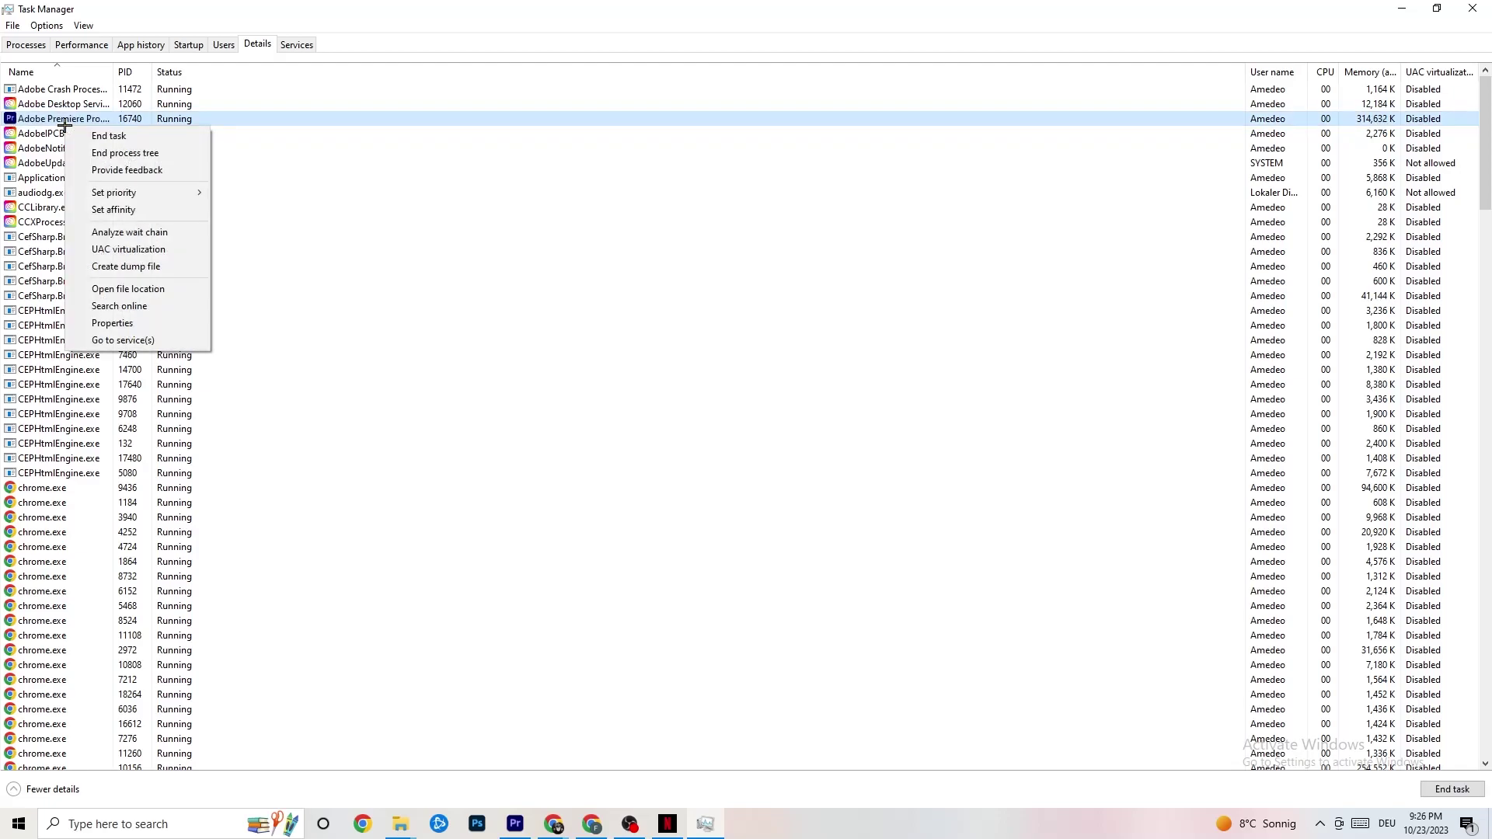
mouse_move(132, 191)
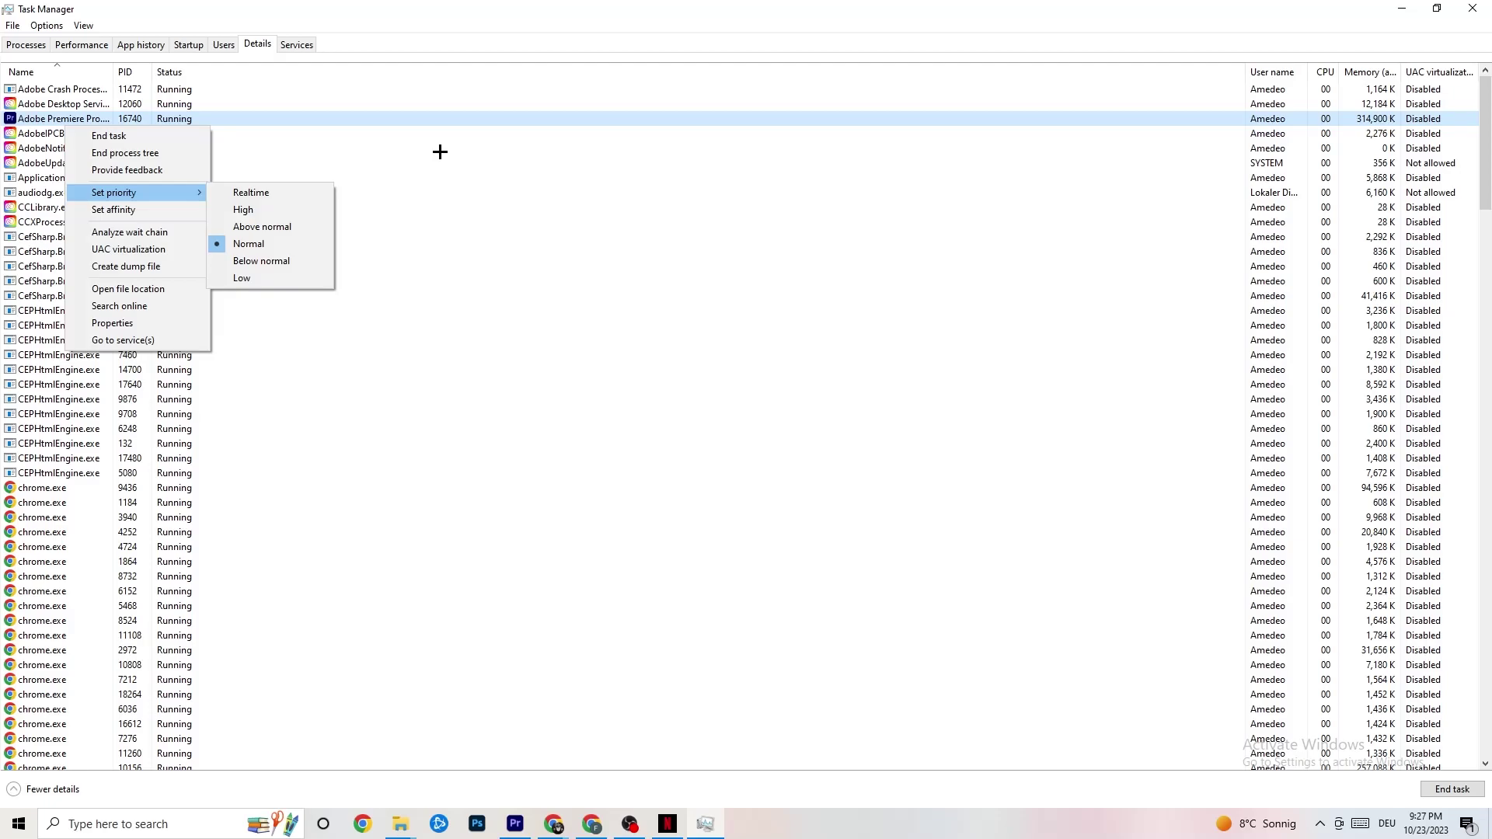
click(445, 147)
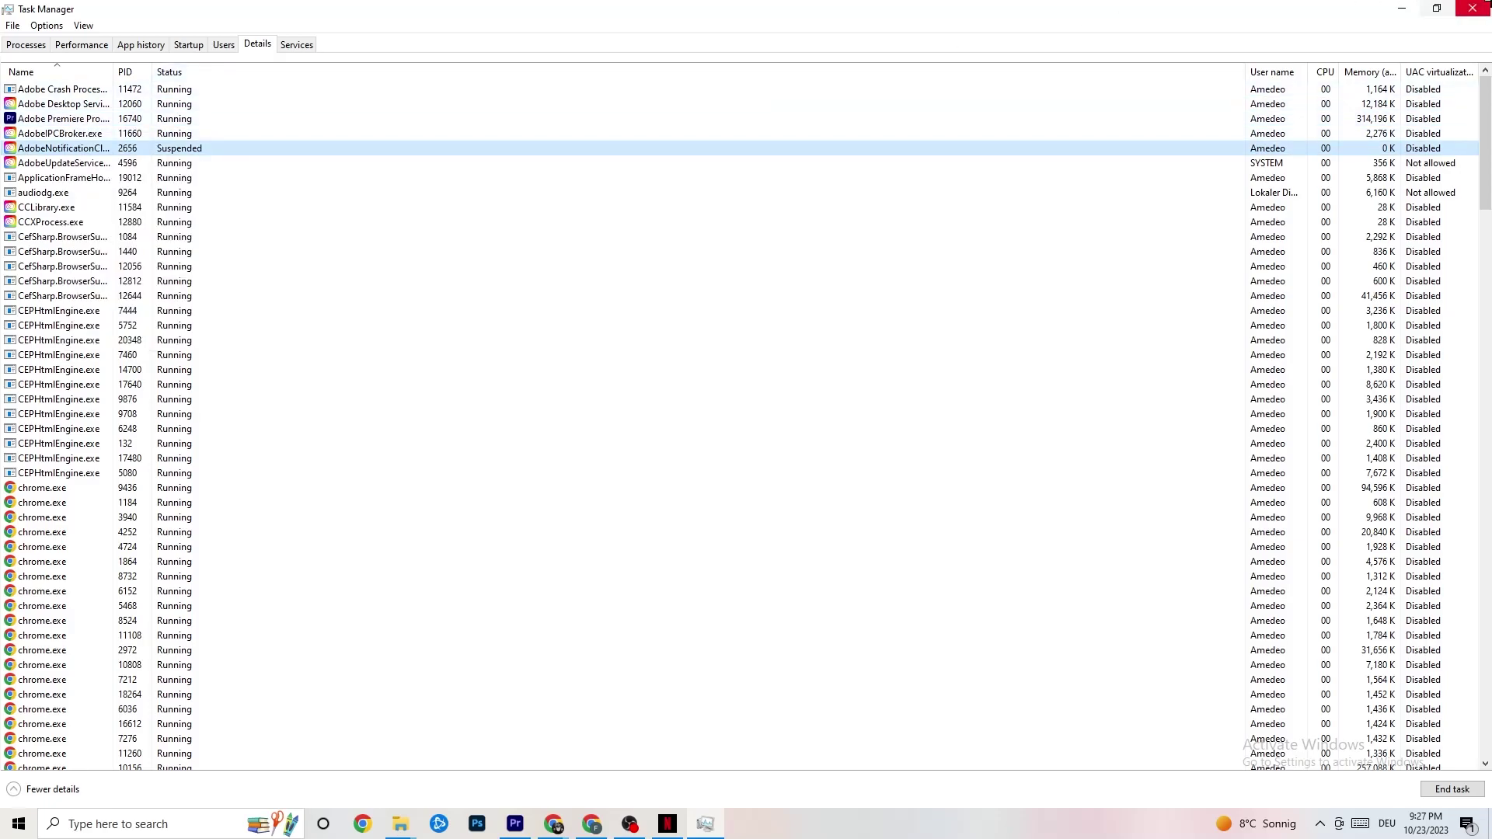